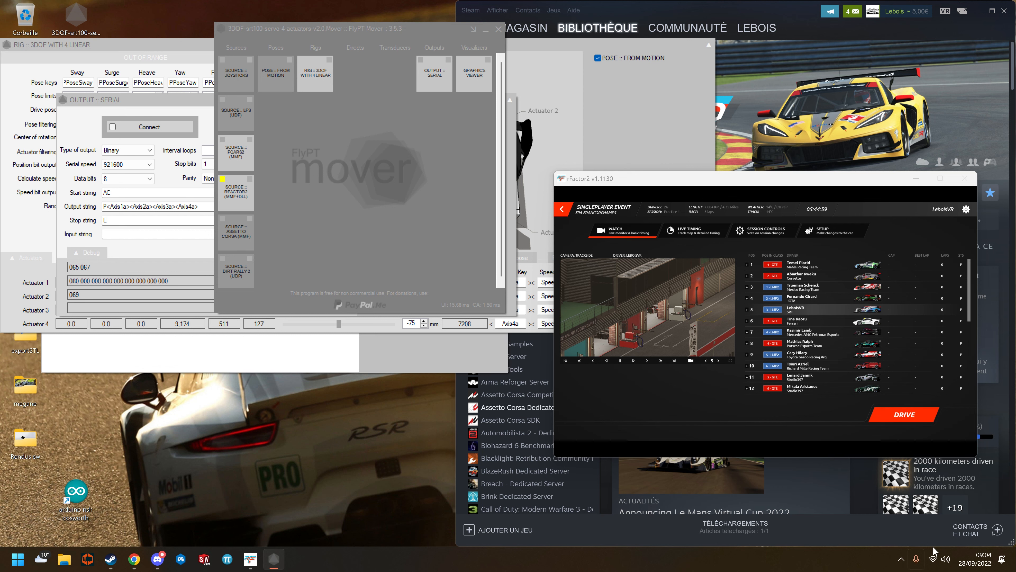
# - Clear the other windows off the desktop and bring the FlyPT Mover windows back up
pyautogui.press('super+d')
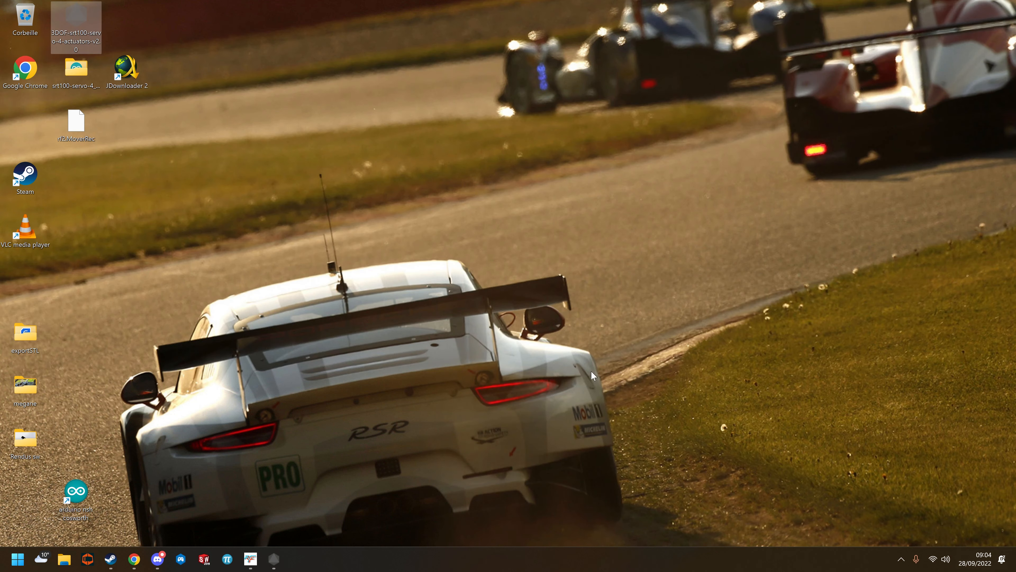
pyautogui.rightClick(84, 32)
pyautogui.rightClick(80, 24)
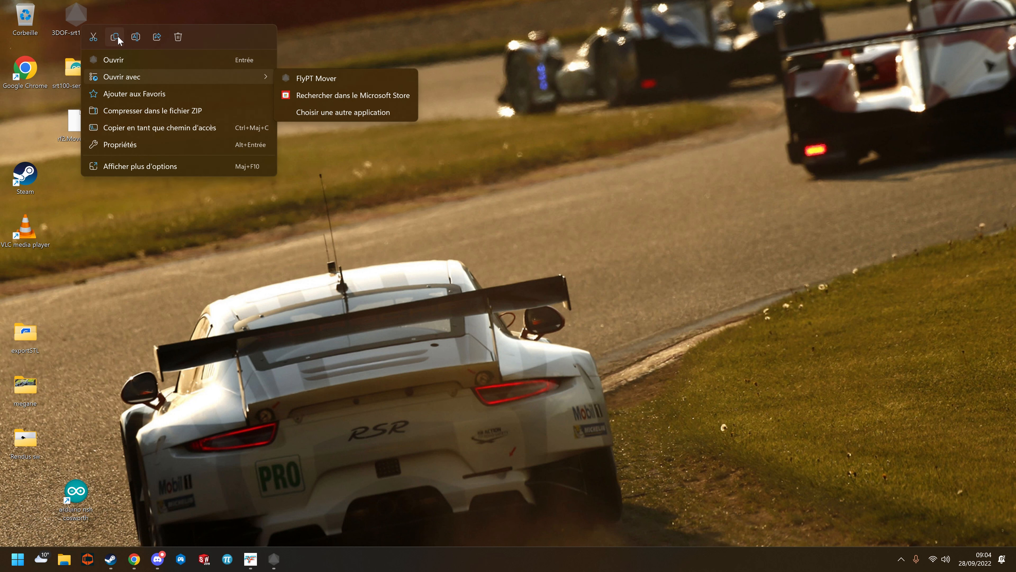
pyautogui.click(113, 290)
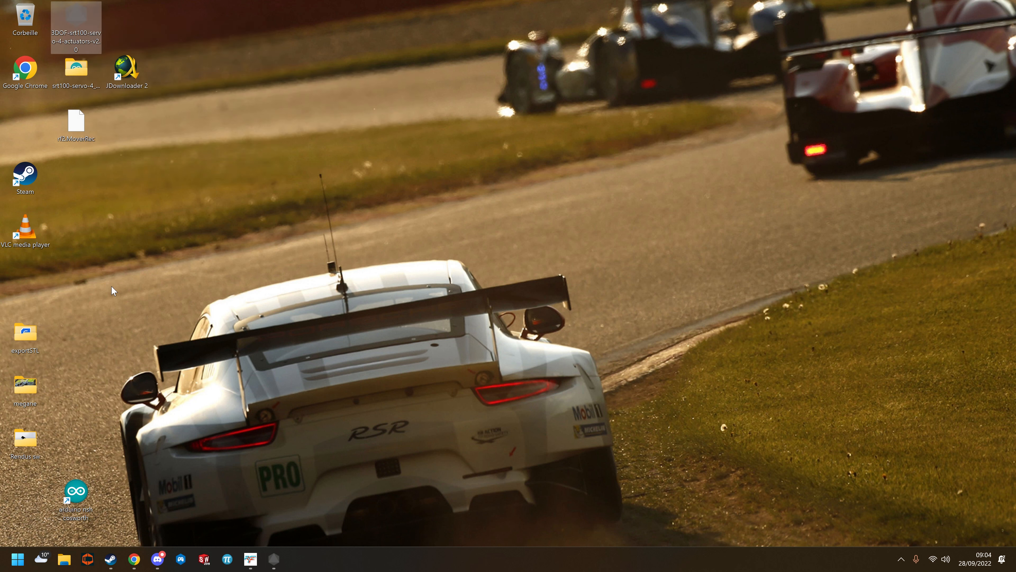
pyautogui.click(275, 559)
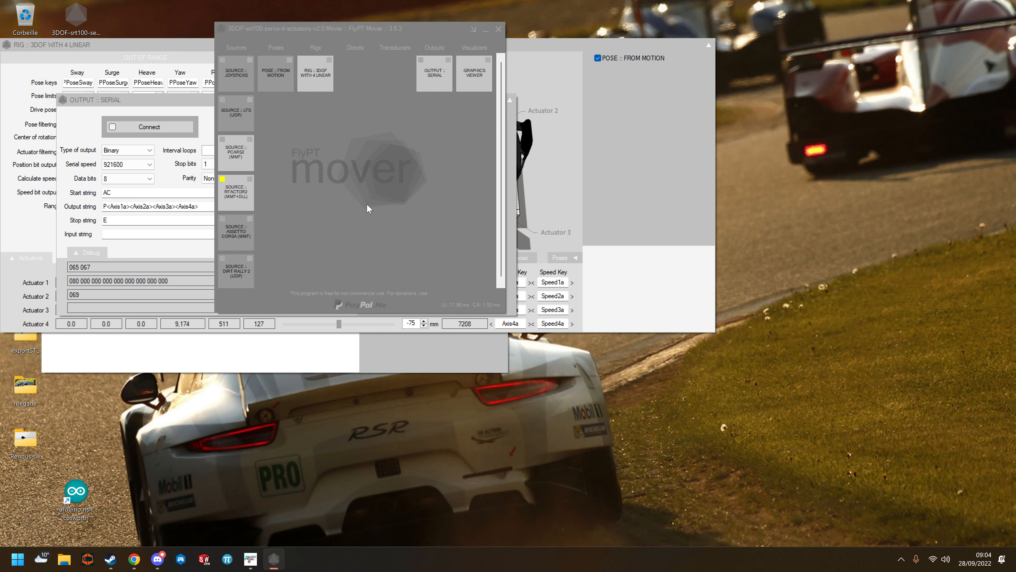
pyautogui.click(110, 565)
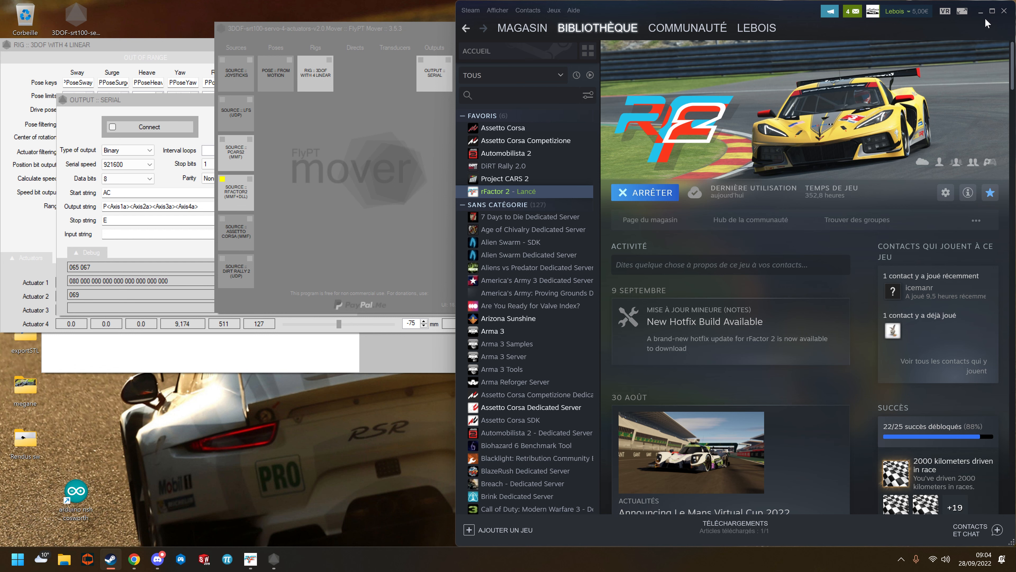
pyautogui.click(981, 11)
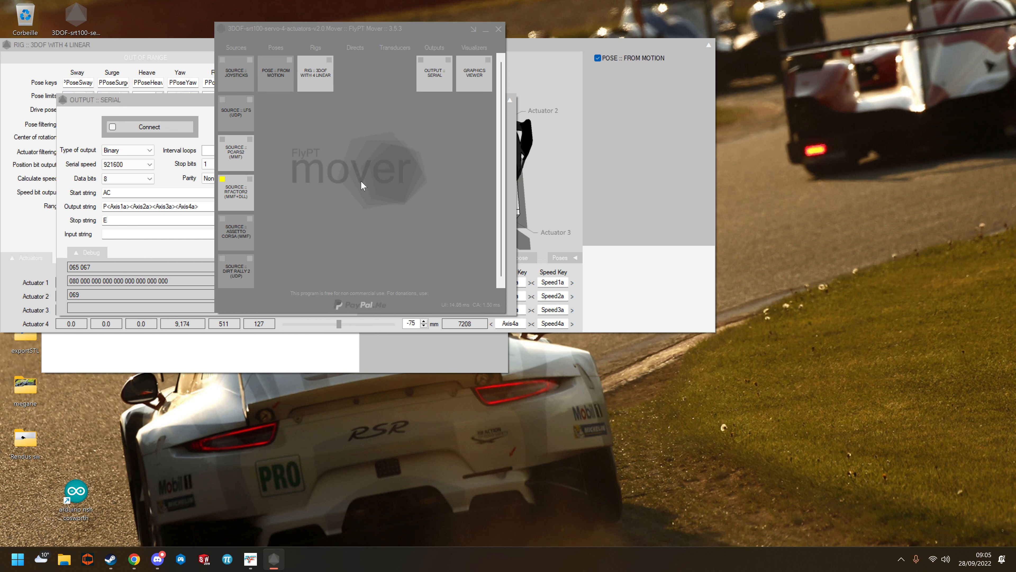
# - Open the Pose from motion settings, move their window lower, and examine the roll and pitch output gains
pyautogui.click(279, 87)
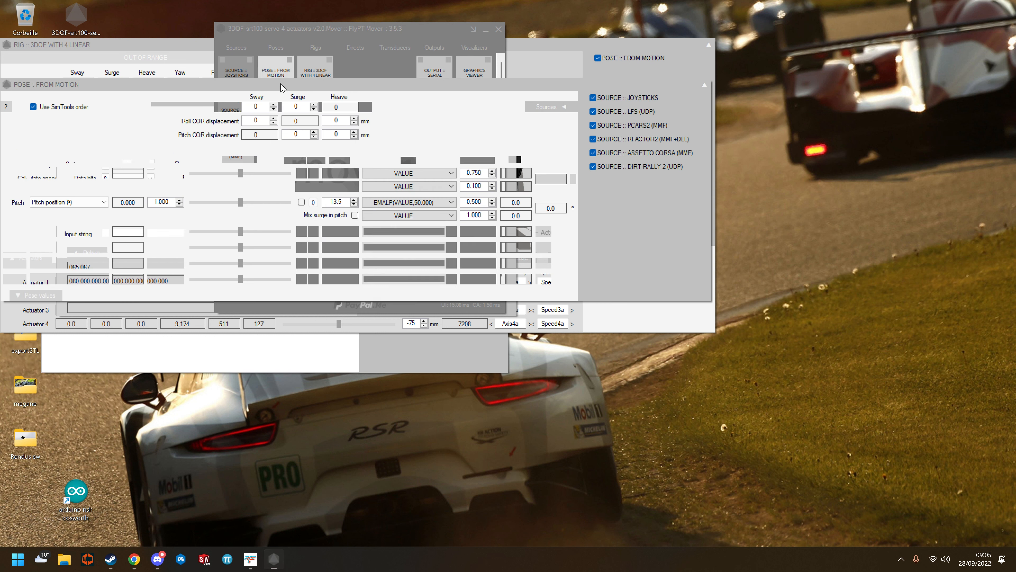
pyautogui.moveTo(392, 119); pyautogui.dragTo(535, 164)
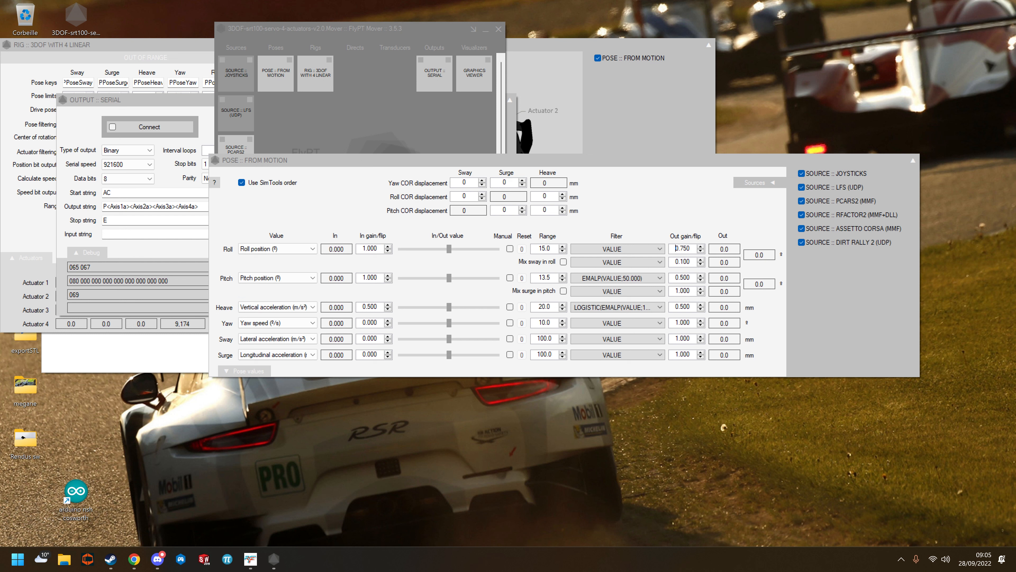
pyautogui.doubleClick(681, 249)
pyautogui.doubleClick(682, 277)
pyautogui.moveTo(577, 163)
pyautogui.mouseDown()
pyautogui.moveTo(522, 169)
pyautogui.moveTo(573, 163)
pyautogui.mouseUp()
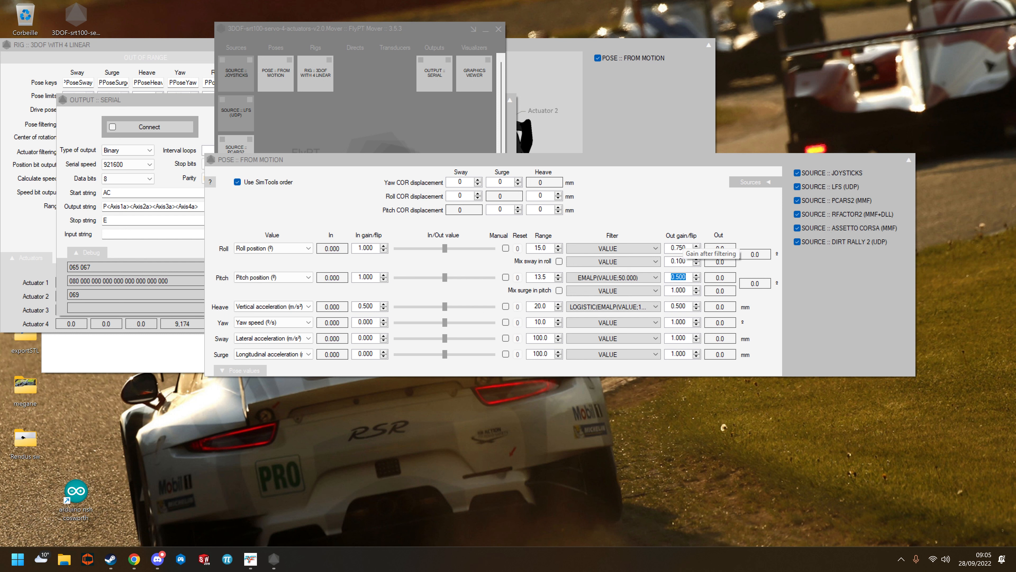
pyautogui.moveTo(682, 247); pyautogui.dragTo(671, 248)
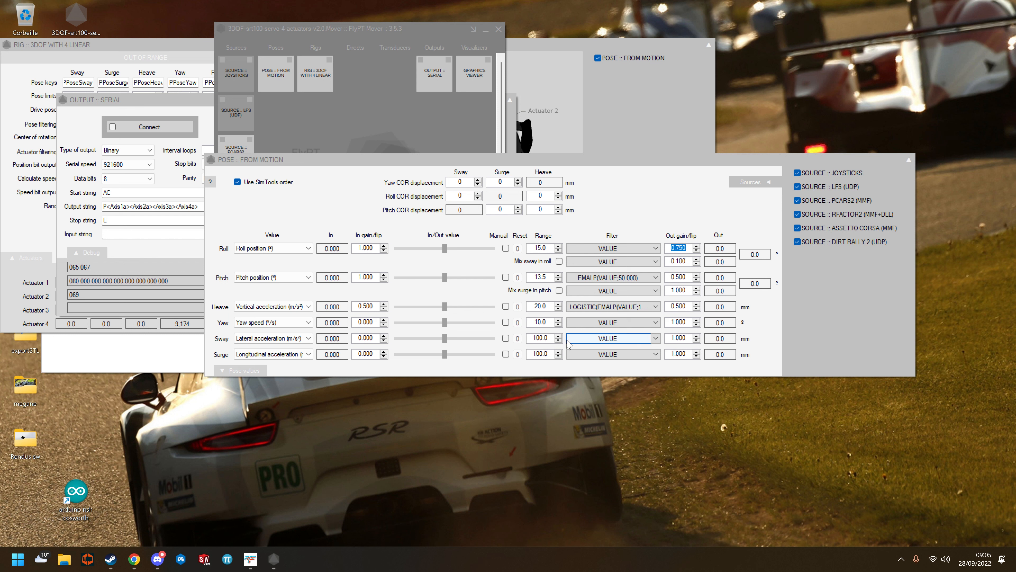
# - Set the heave output gain to 0.2 in the Pose from motion settings
pyautogui.moveTo(686, 306); pyautogui.dragTo(669, 305)
pyautogui.write('0.2')
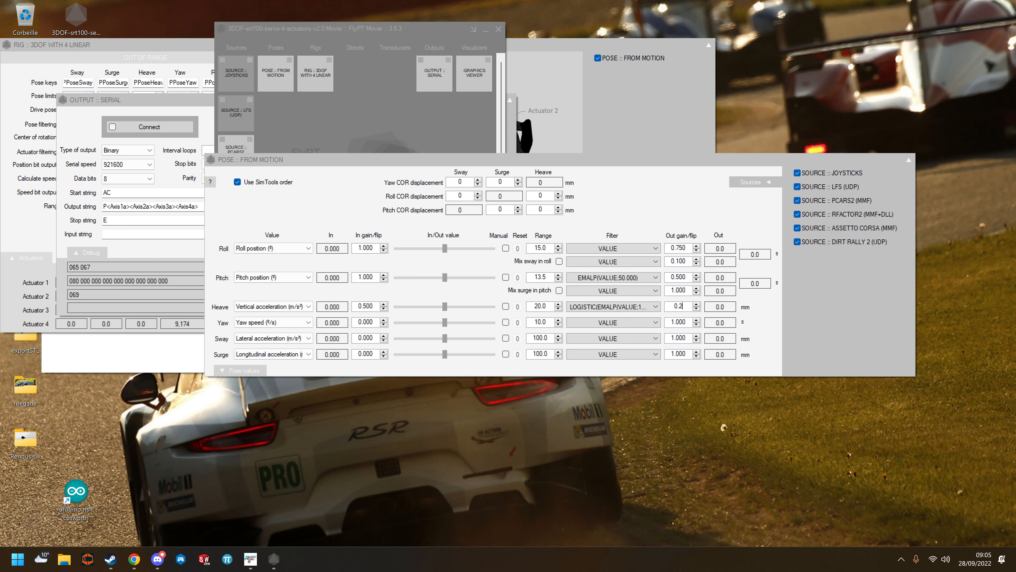
pyautogui.press('Return')
pyautogui.click(679, 290)
# - Set the heave and pitch input gains to 0 in Pose from motion
pyautogui.doubleClick(366, 306)
pyautogui.write('0')
pyautogui.doubleClick(366, 277)
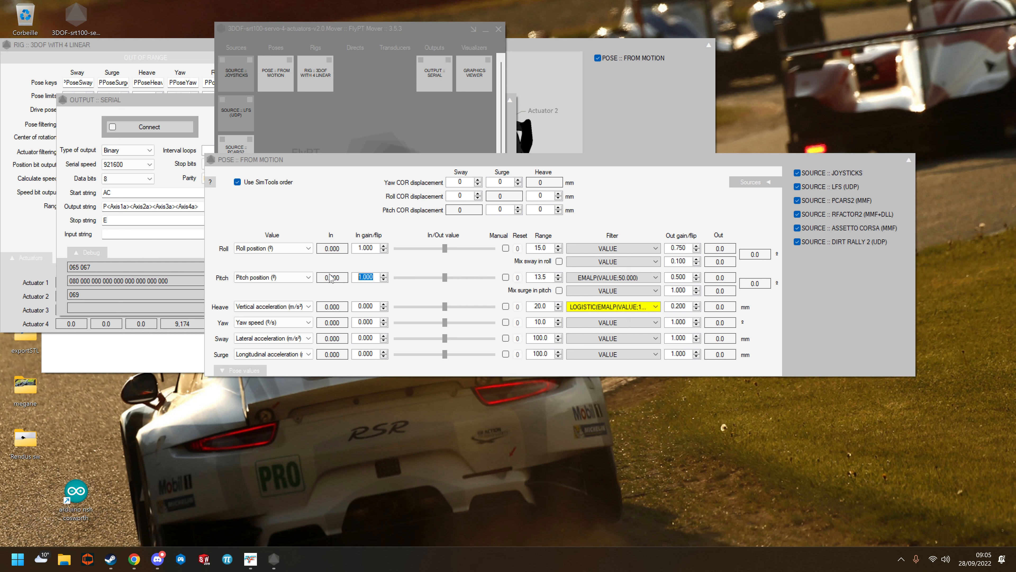
pyautogui.write('0')
pyautogui.click(373, 306)
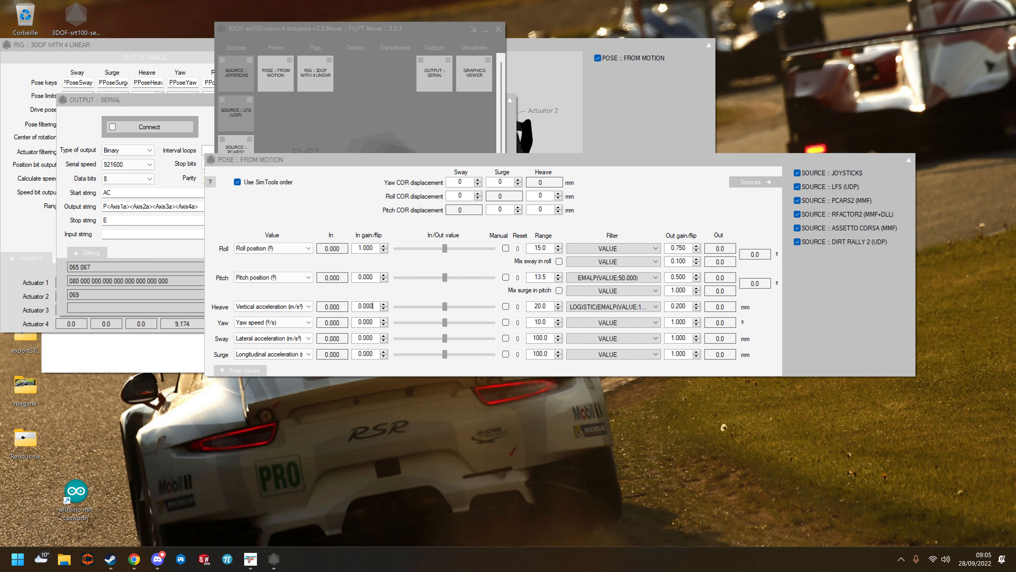
# - Switch to Steam and show the Project CARS 2 page in the game library
pyautogui.moveTo(686, 278); pyautogui.dragTo(670, 277)
pyautogui.click(675, 277)
pyautogui.click(110, 559)
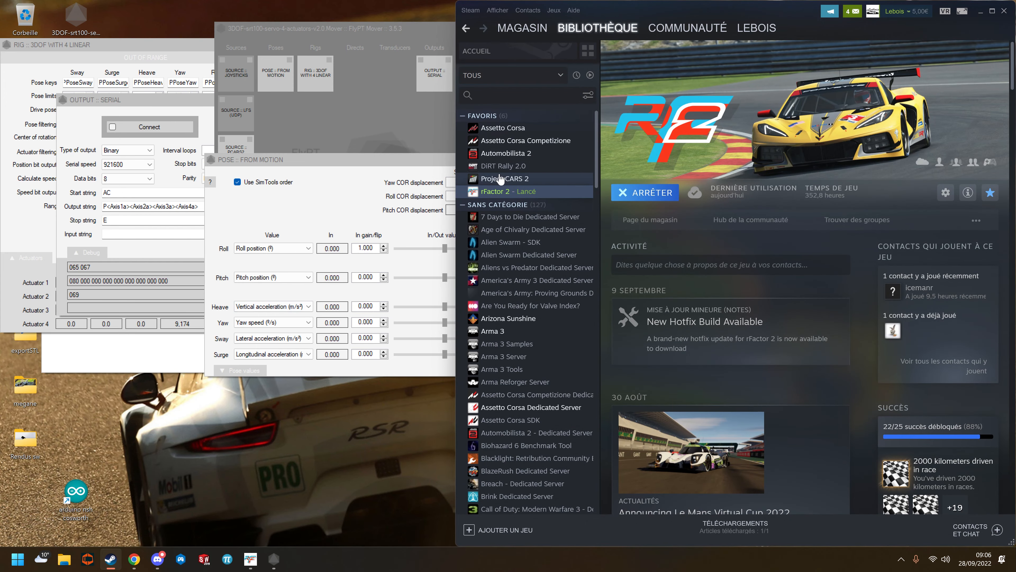
pyautogui.click(501, 178)
# - Return to the Pose from motion window and set the pitch and heave input gains to 1
pyautogui.click(351, 205)
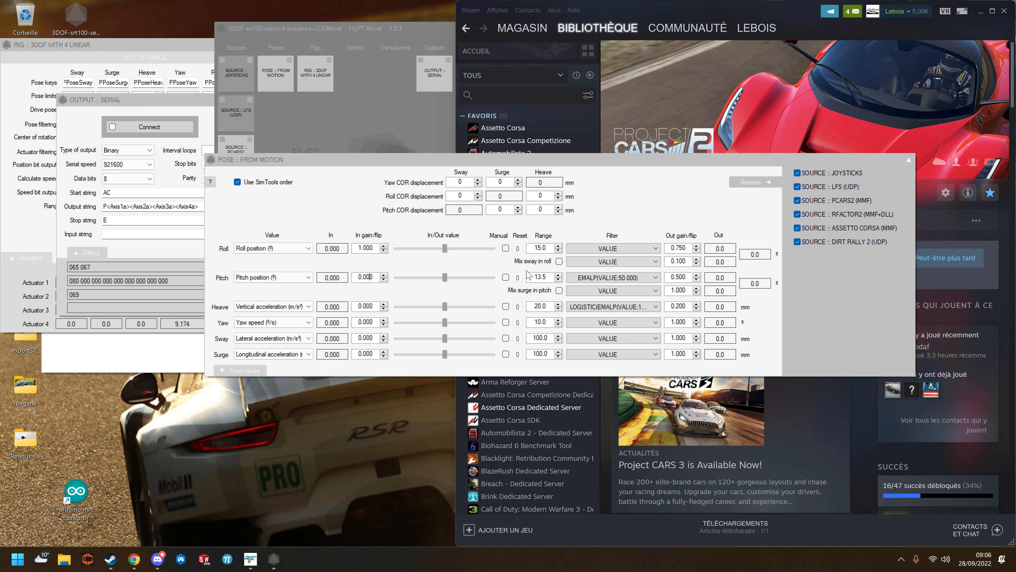
pyautogui.moveTo(374, 277); pyautogui.dragTo(341, 277)
pyautogui.write('1')
pyautogui.moveTo(374, 306); pyautogui.dragTo(352, 306)
pyautogui.write('1')
pyautogui.click(373, 278)
# - Open the 3DOF with 4 linear rig settings and view the functions available for actuator filtering
pyautogui.click(304, 82)
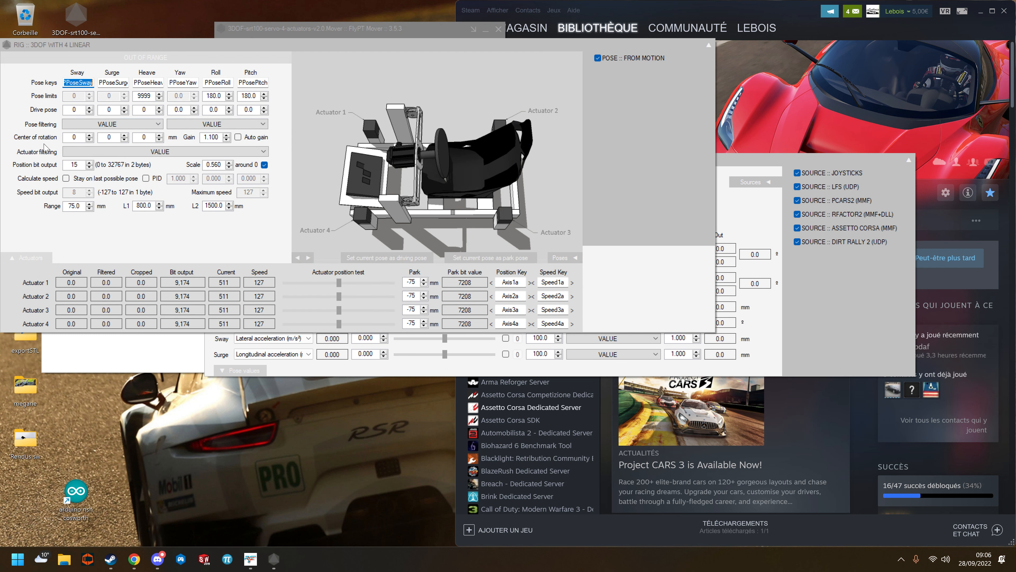
pyautogui.click(104, 154)
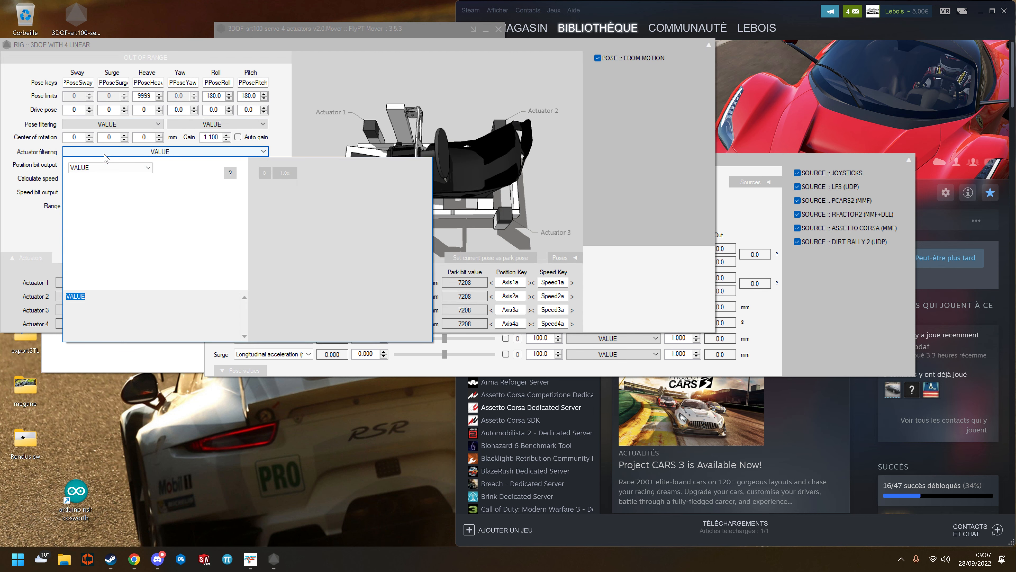
pyautogui.click(118, 168)
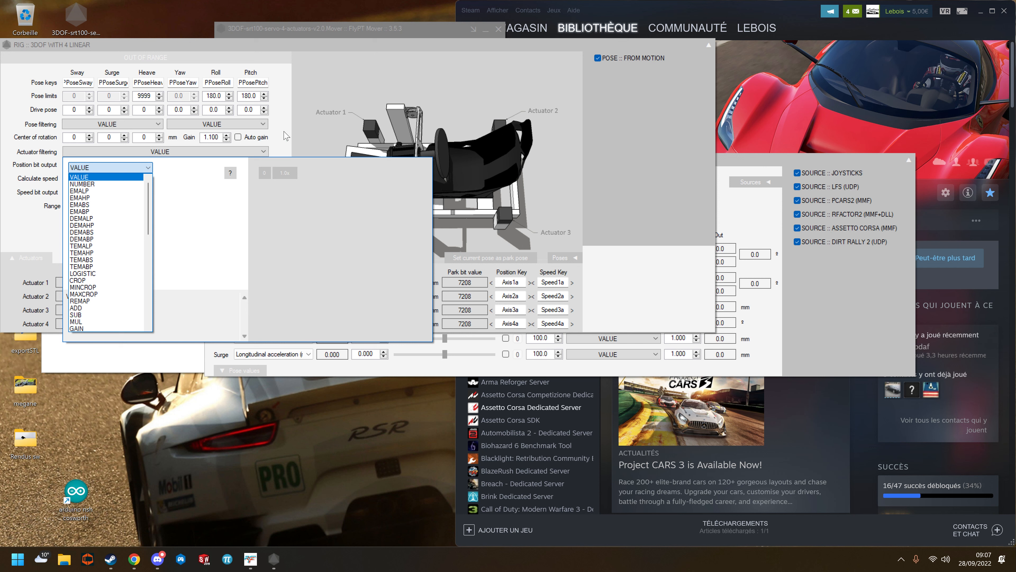
pyautogui.click(286, 145)
# - Set the rig's gain to 0.5
pyautogui.click(219, 138)
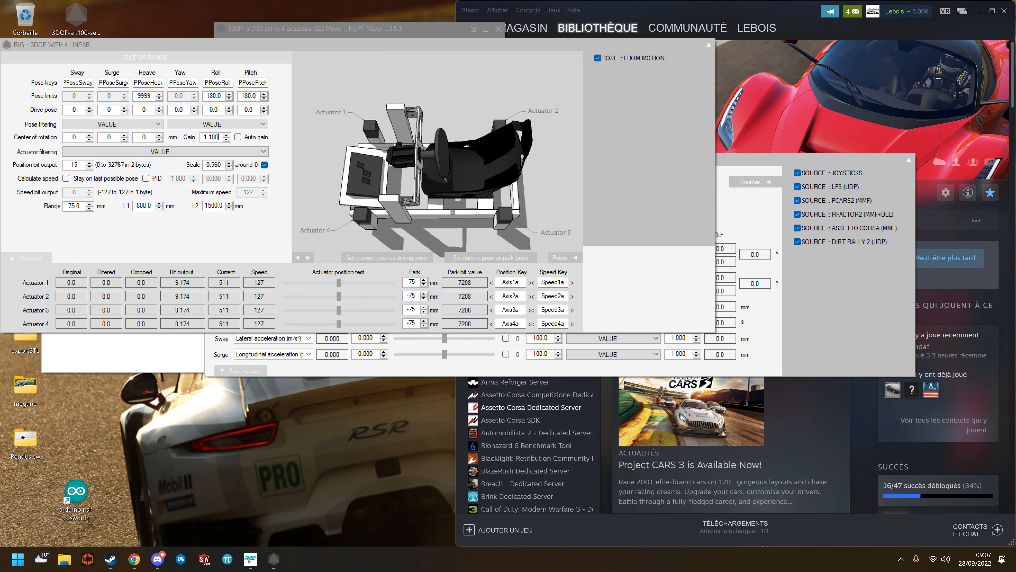
pyautogui.moveTo(220, 138); pyautogui.dragTo(181, 141)
pyautogui.write('1')
pyautogui.moveTo(216, 138); pyautogui.dragTo(193, 136)
pyautogui.write('0.5')
# - Hide the rig settings window
pyautogui.click(450, 374)
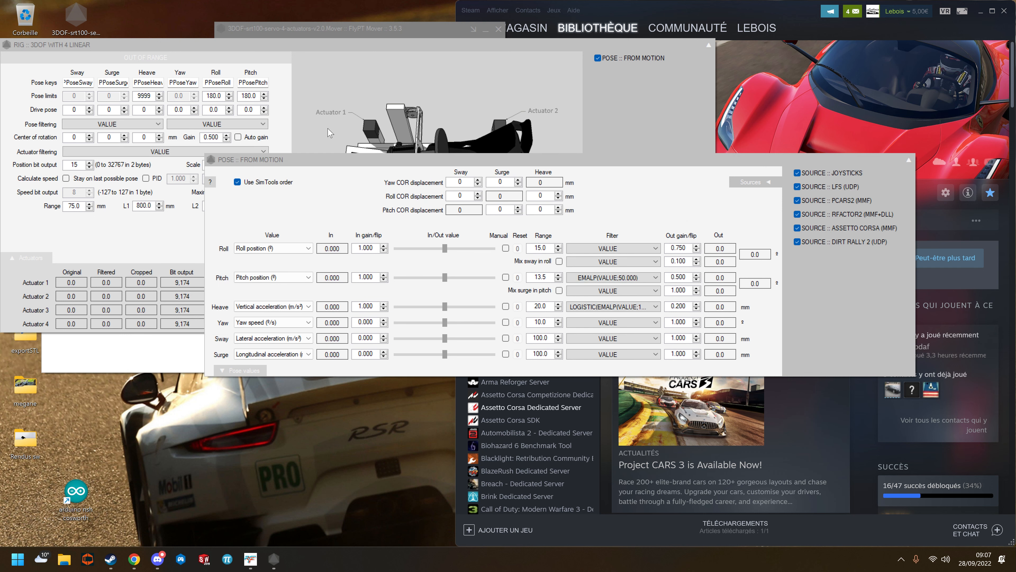
pyautogui.click(304, 139)
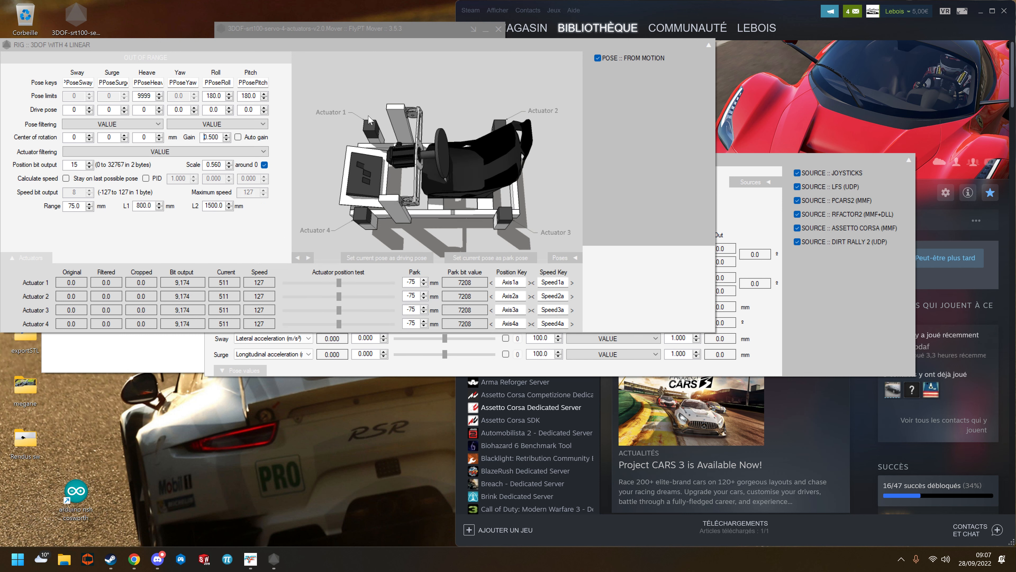
pyautogui.rightClick(707, 46)
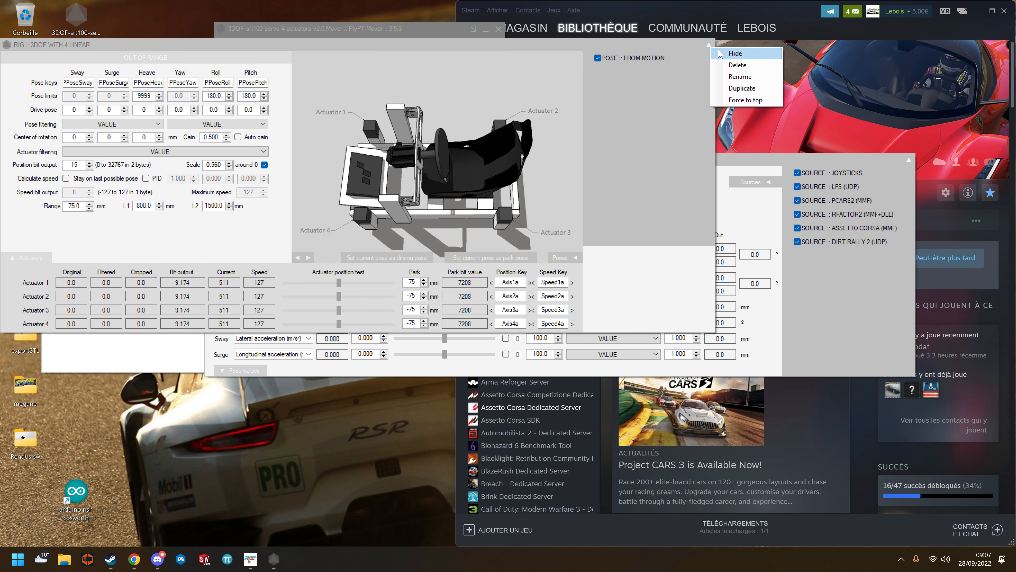
pyautogui.click(720, 54)
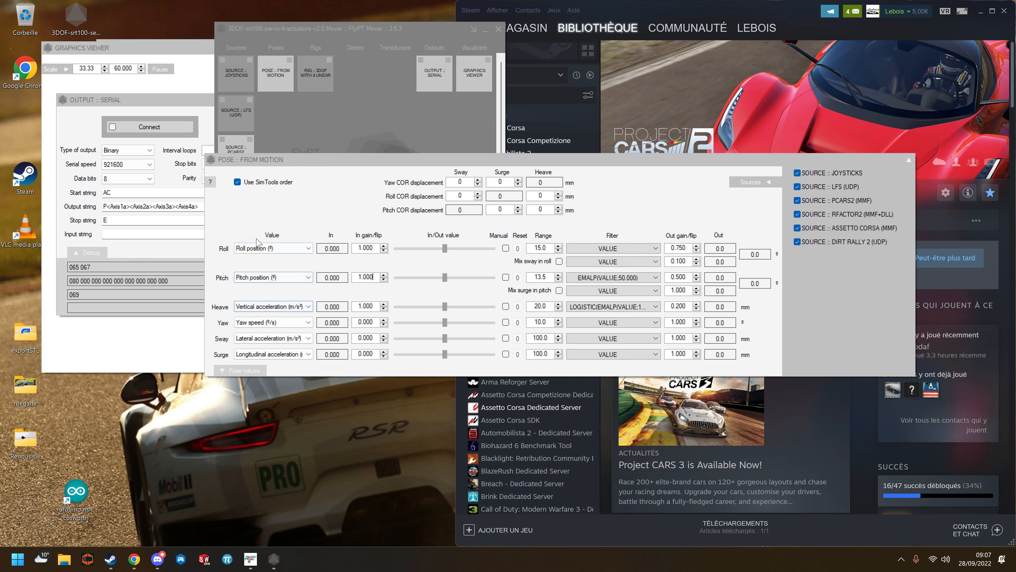
# - Set the input gains of both pitch and heave back to 0 so that only roll stays active
pyautogui.moveTo(374, 277); pyautogui.dragTo(336, 277)
pyautogui.write('0')
pyautogui.press('Tab')
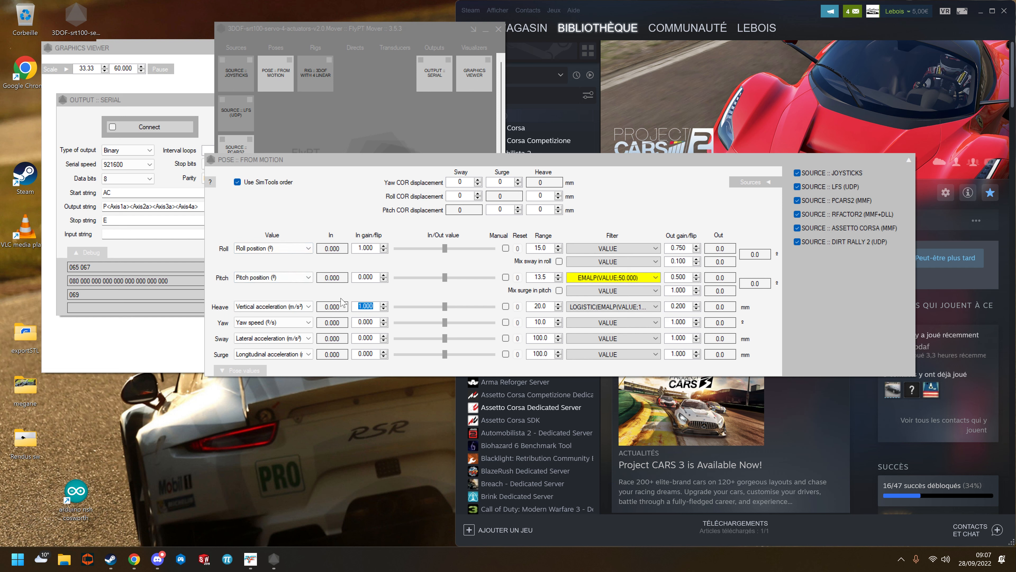
pyautogui.write('0')
pyautogui.press('Return')
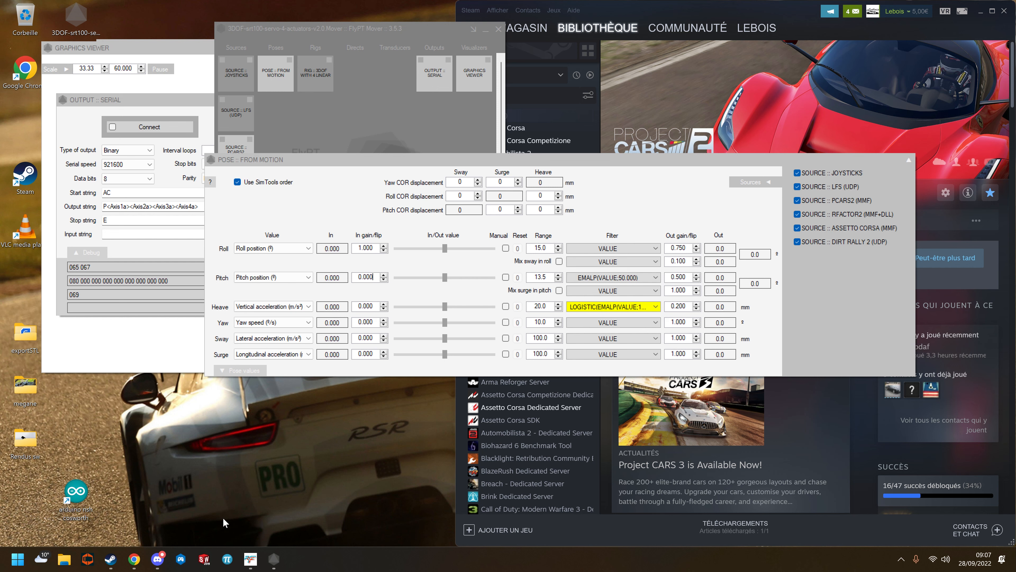
# - Bring up the rFactor2 window and move it aside, and hide the Pose from motion window in FlyPT Mover
pyautogui.click(251, 559)
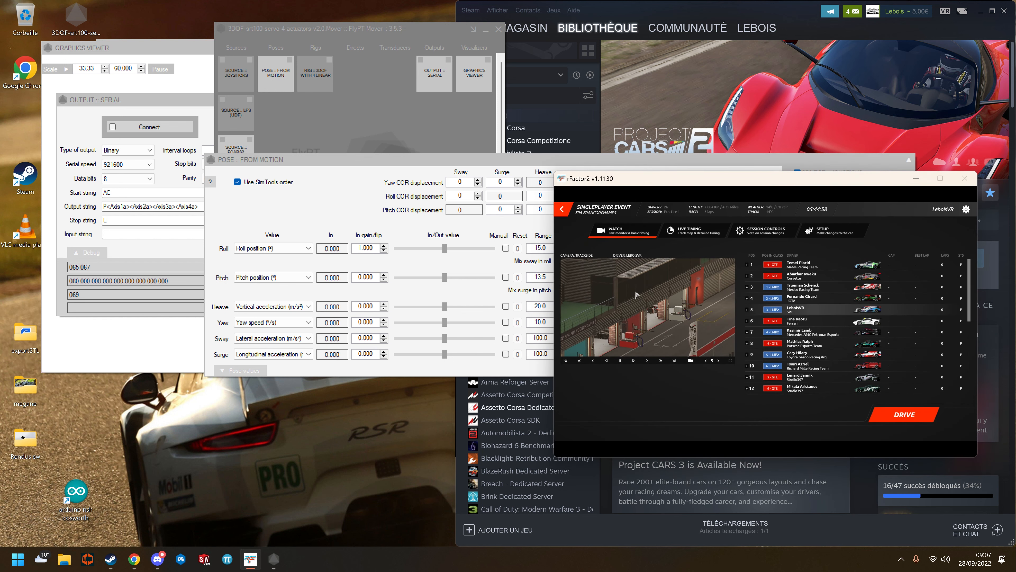
pyautogui.moveTo(619, 185); pyautogui.dragTo(647, 169)
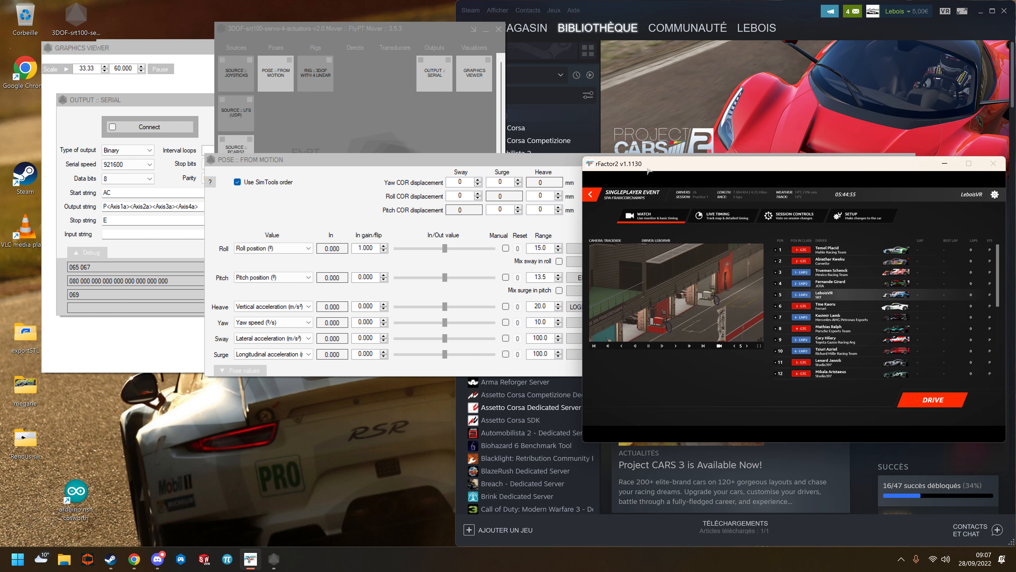
pyautogui.moveTo(572, 161); pyautogui.dragTo(381, 226)
pyautogui.rightClick(721, 232)
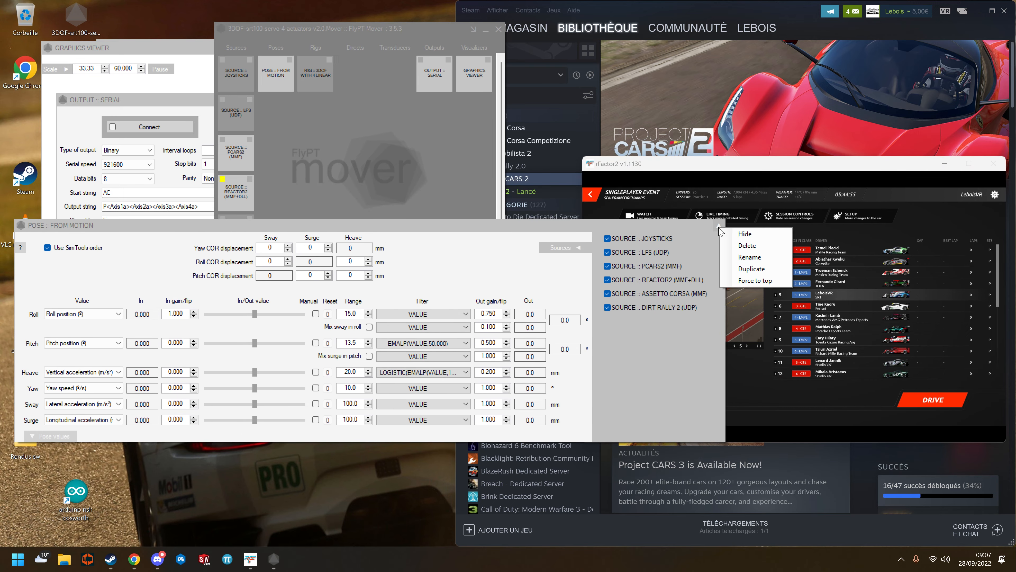
pyautogui.click(745, 234)
pyautogui.click(356, 160)
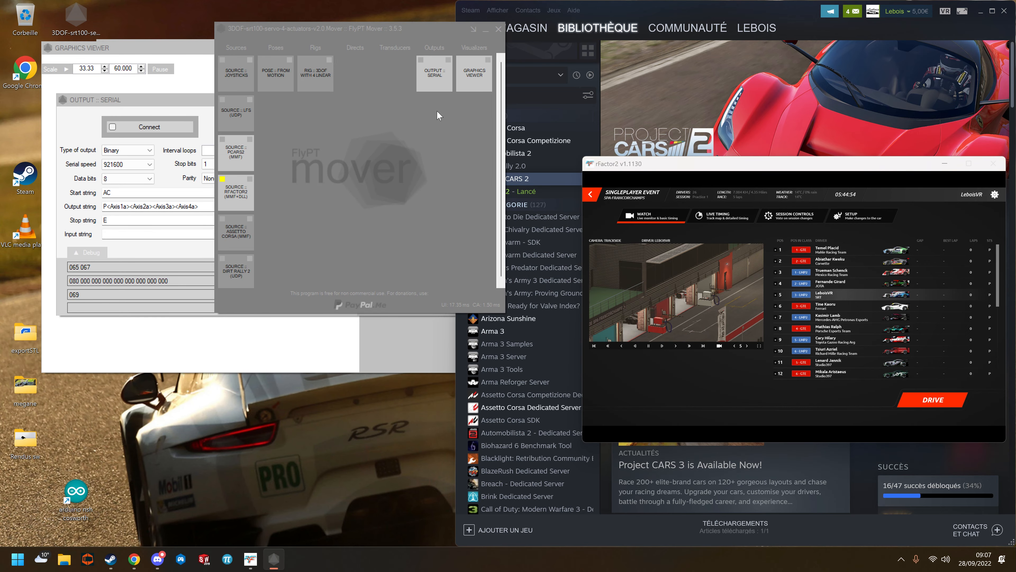
# - Open the Graphics Viewer with Input Roll and Output Roll of Pose from motion plotted, and move it lower
pyautogui.click(477, 74)
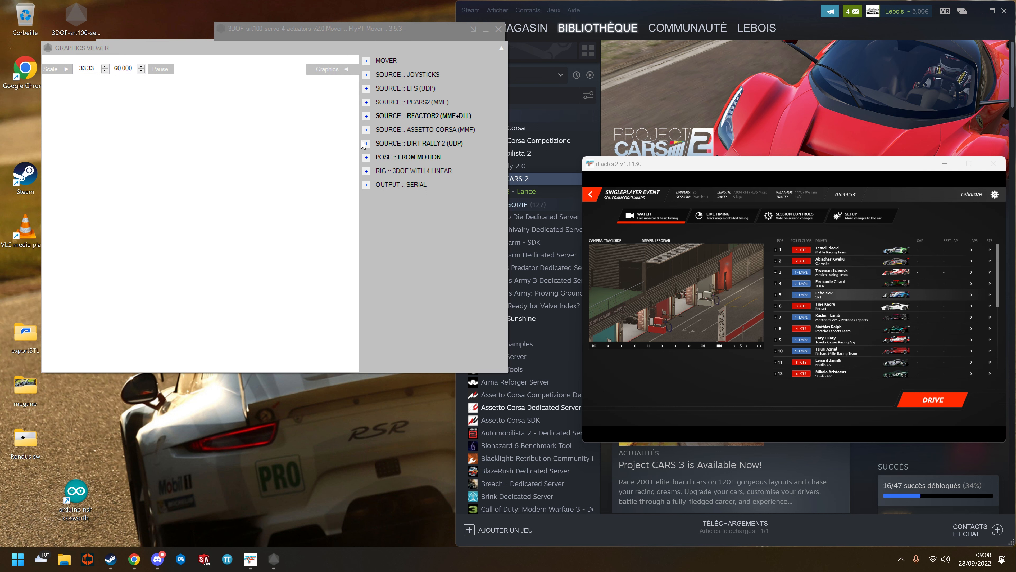
pyautogui.click(372, 157)
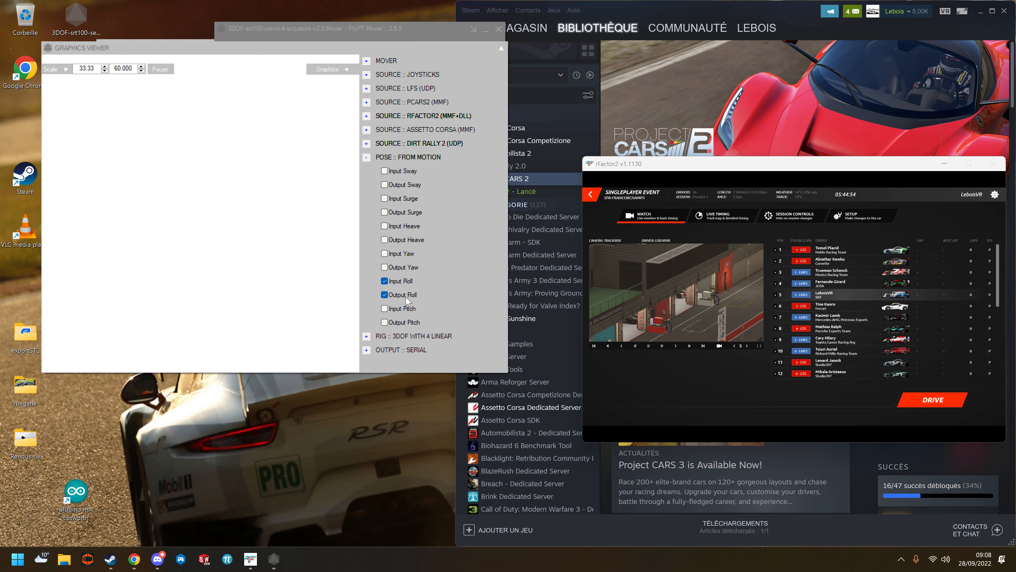
pyautogui.click(385, 296)
pyautogui.click(385, 295)
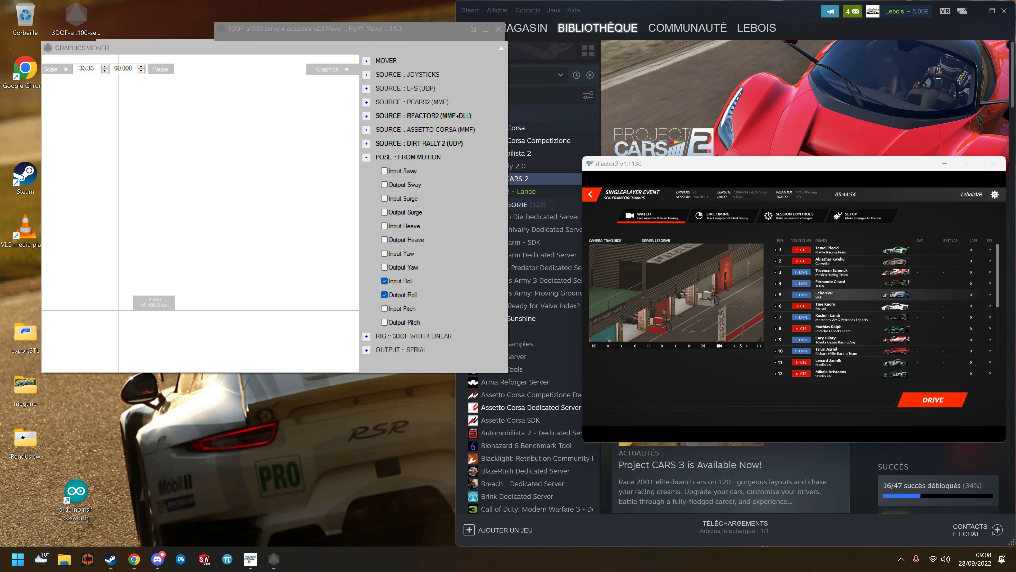
pyautogui.moveTo(337, 51); pyautogui.dragTo(403, 160)
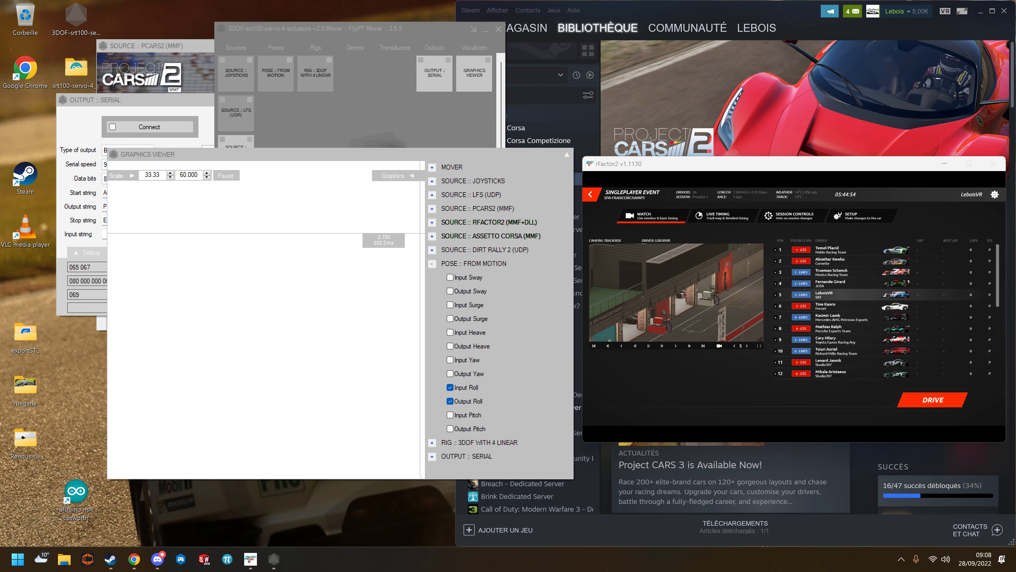
pyautogui.moveTo(363, 158); pyautogui.dragTo(366, 178)
# - Move the main Mover window aside and open the rFactor2 source to show its telemetry values
pyautogui.click(360, 143)
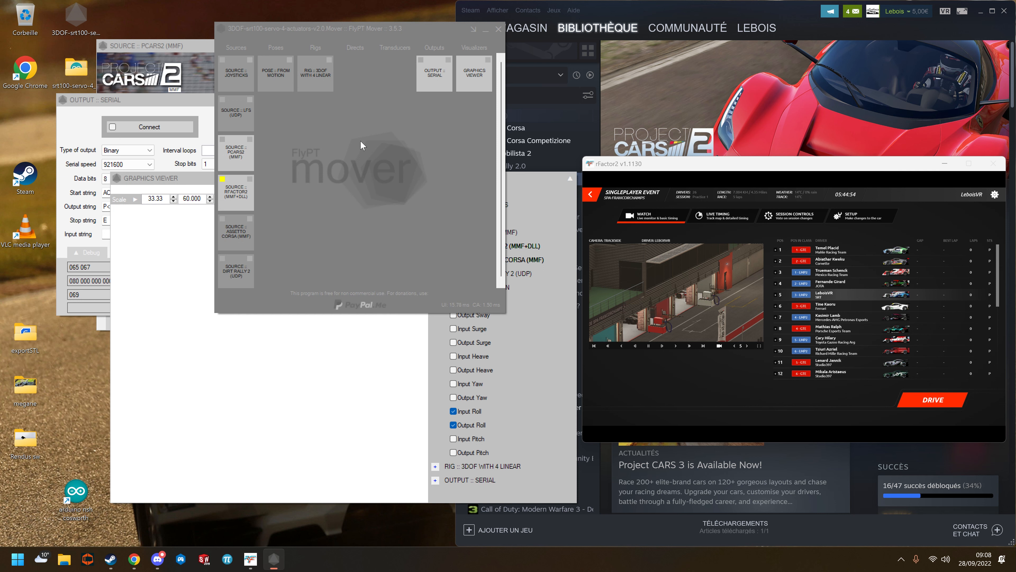
pyautogui.moveTo(424, 28); pyautogui.dragTo(237, 35)
pyautogui.click(49, 198)
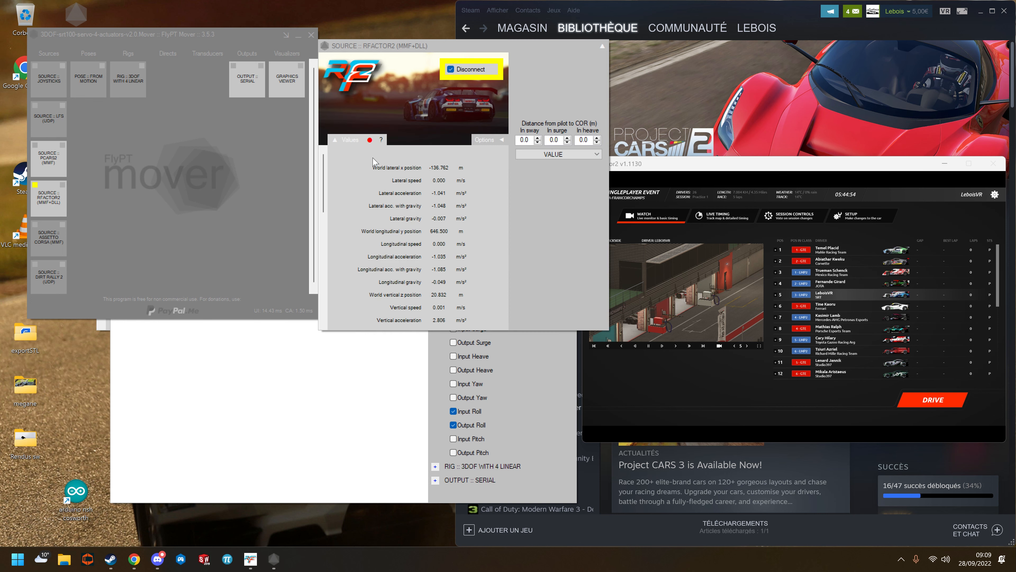
# - Open the FlyPT Mover options and set the calculation rate to 1 ms
pyautogui.click(620, 292)
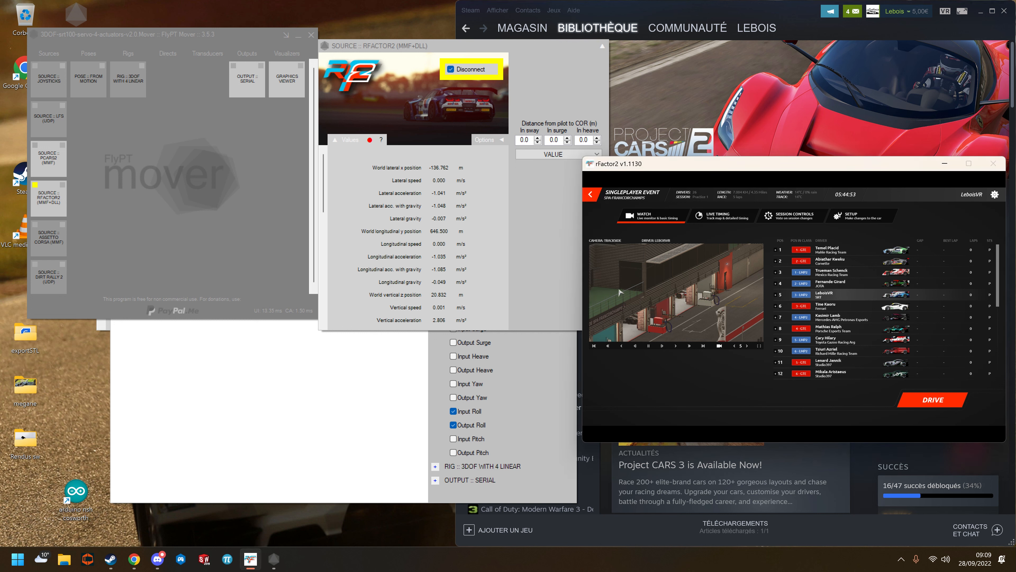
pyautogui.click(551, 279)
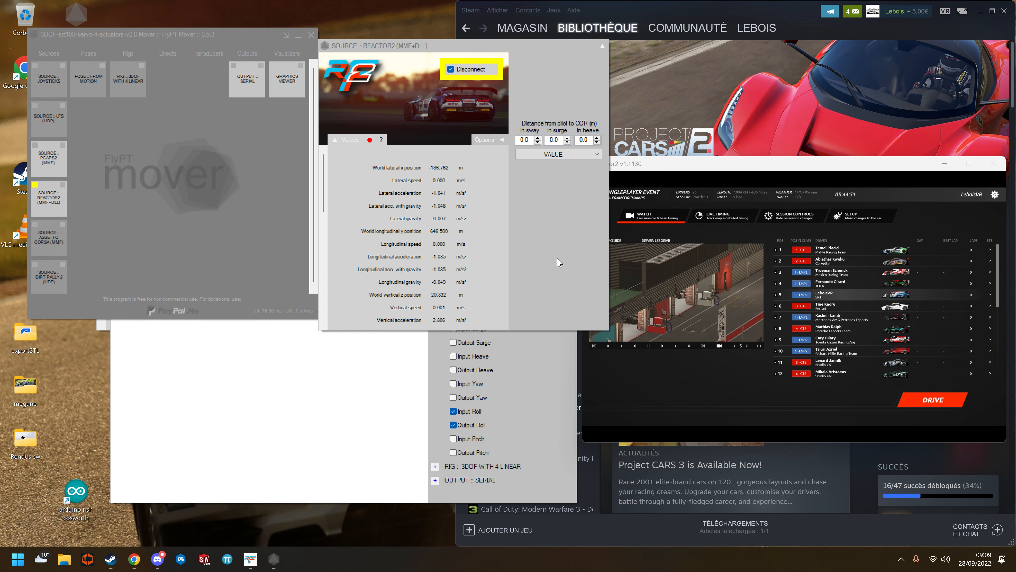
pyautogui.rightClick(159, 181)
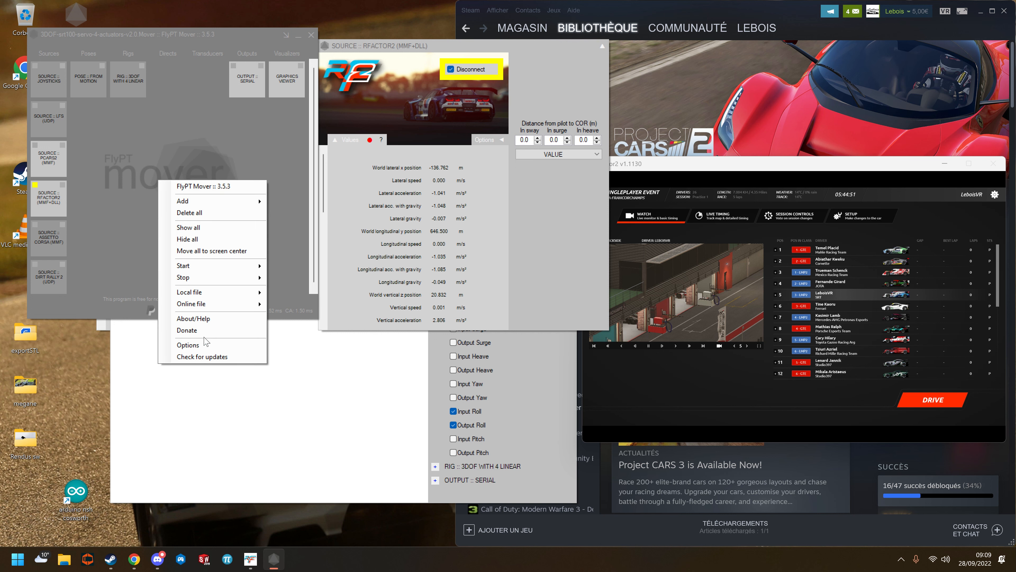
pyautogui.click(205, 345)
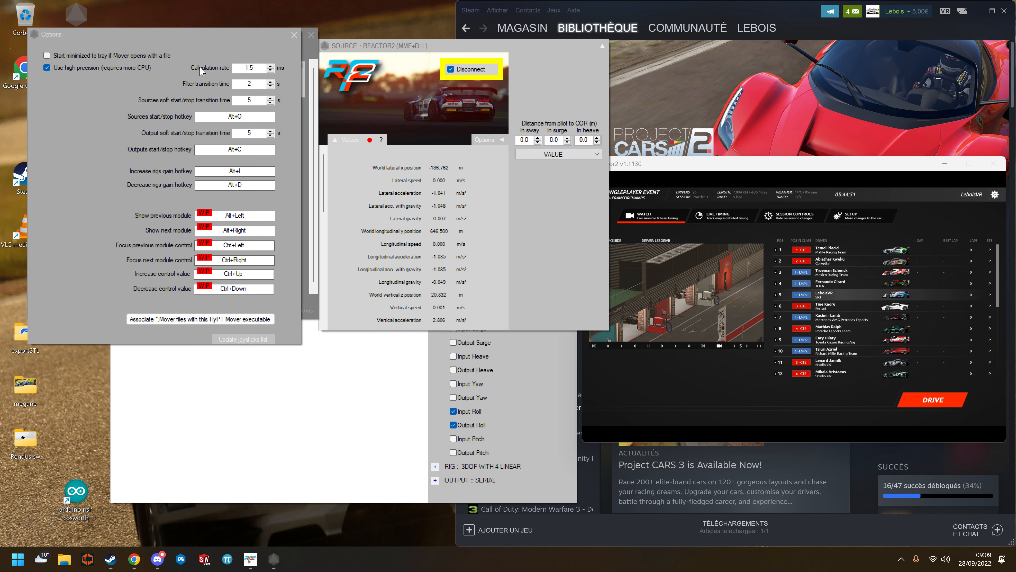
pyautogui.moveTo(228, 75)
pyautogui.doubleClick(249, 68)
pyautogui.write('0.5')
pyautogui.press('BackSpace')
pyautogui.press('BackSpace')
pyautogui.press('BackSpace')
pyautogui.write('1')
pyautogui.moveTo(254, 76)
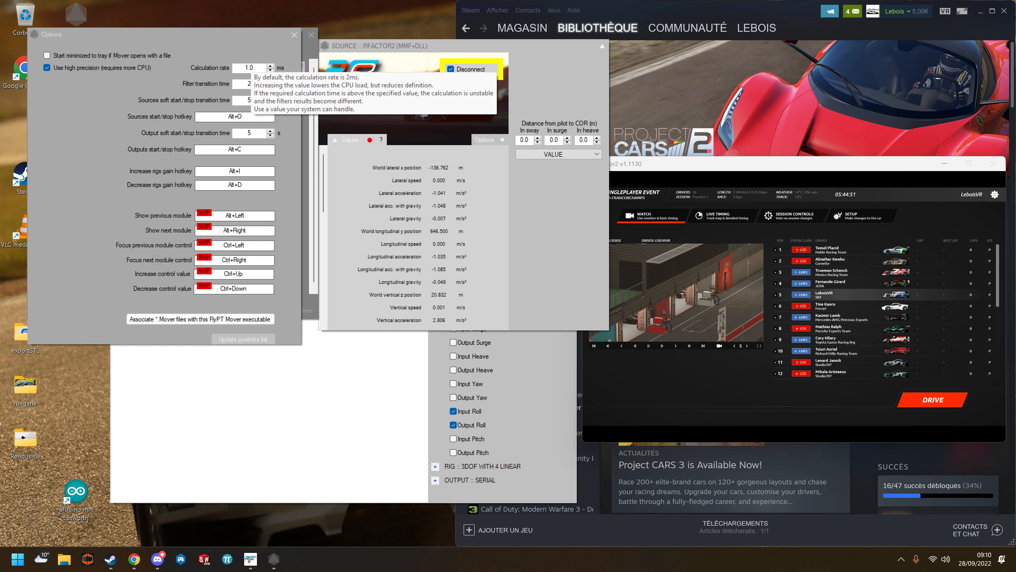
pyautogui.moveTo(251, 67); pyautogui.dragTo(231, 68)
pyautogui.click(251, 68)
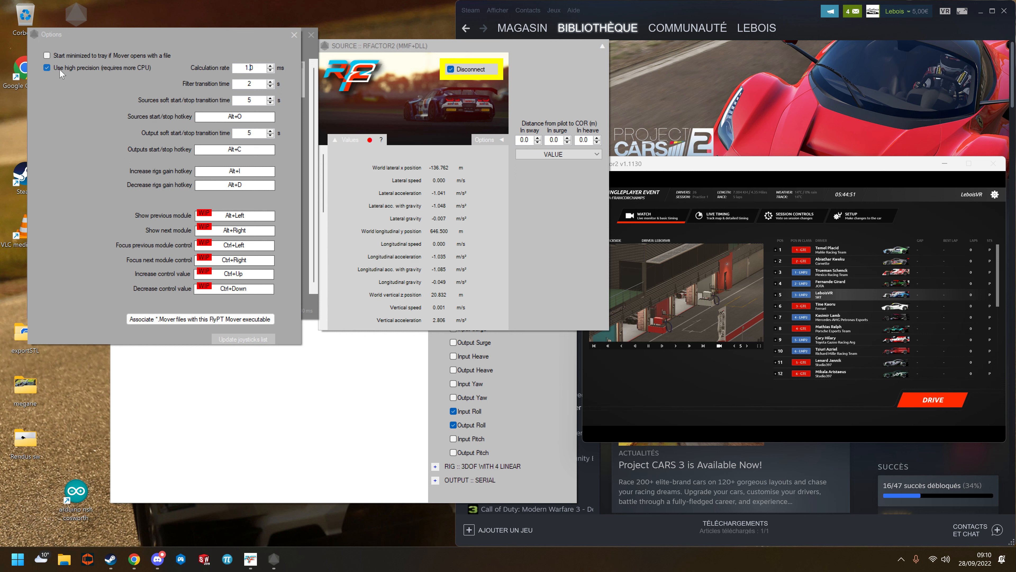
pyautogui.moveTo(88, 71)
pyautogui.moveTo(122, 72)
# - Rearrange the rFactor2 game and rFactor2 source windows, and open the Serial output window from the main Mover window
pyautogui.moveTo(680, 167); pyautogui.dragTo(684, 115)
pyautogui.moveTo(484, 47); pyautogui.dragTo(330, 64)
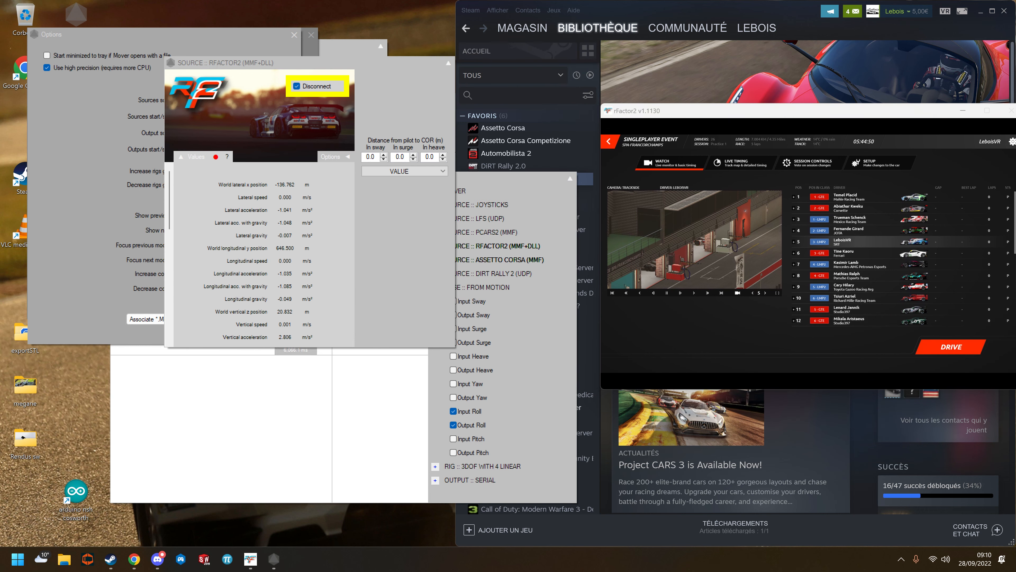
pyautogui.click(271, 564)
pyautogui.click(247, 78)
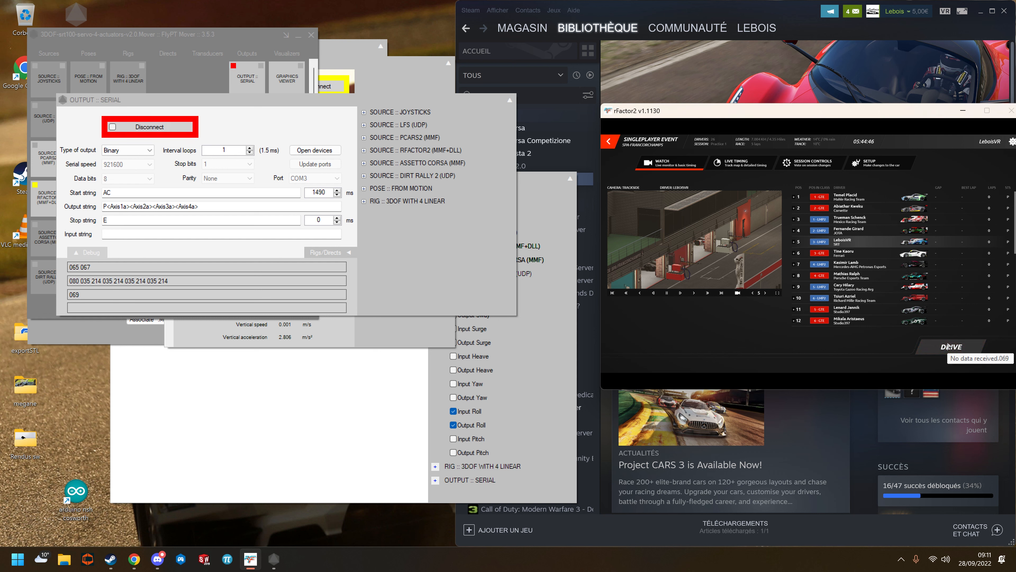
# - Drive the car in rFactor2 and examine the Input Roll and Output Roll curves in the Graphics Viewer
pyautogui.click(949, 347)
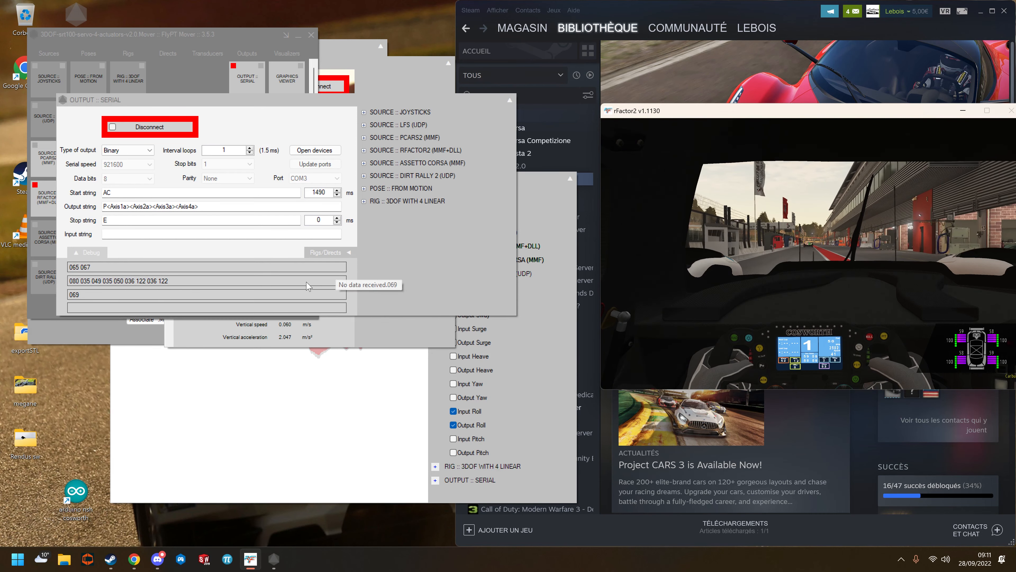
pyautogui.click(342, 391)
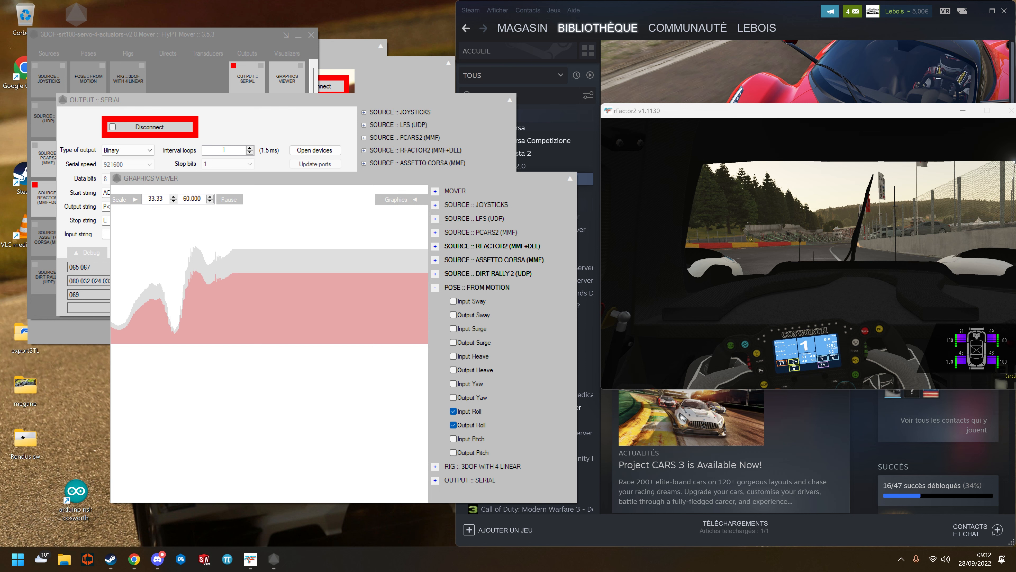
pyautogui.click(944, 301)
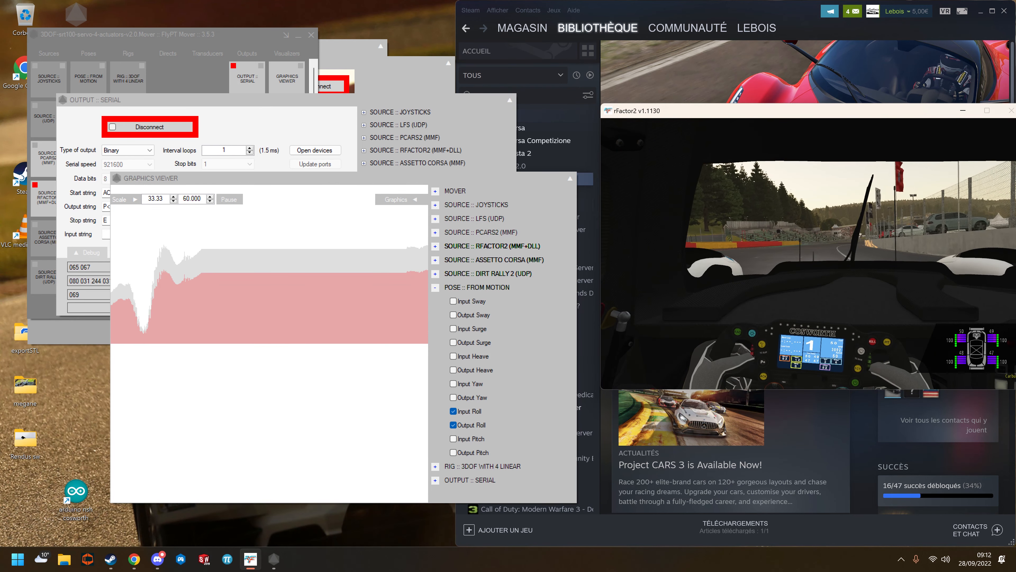
# - Restart the drive in rFactor2 and record the rFactor2 source to a file named New in the Bureau folder
pyautogui.press('Escape')
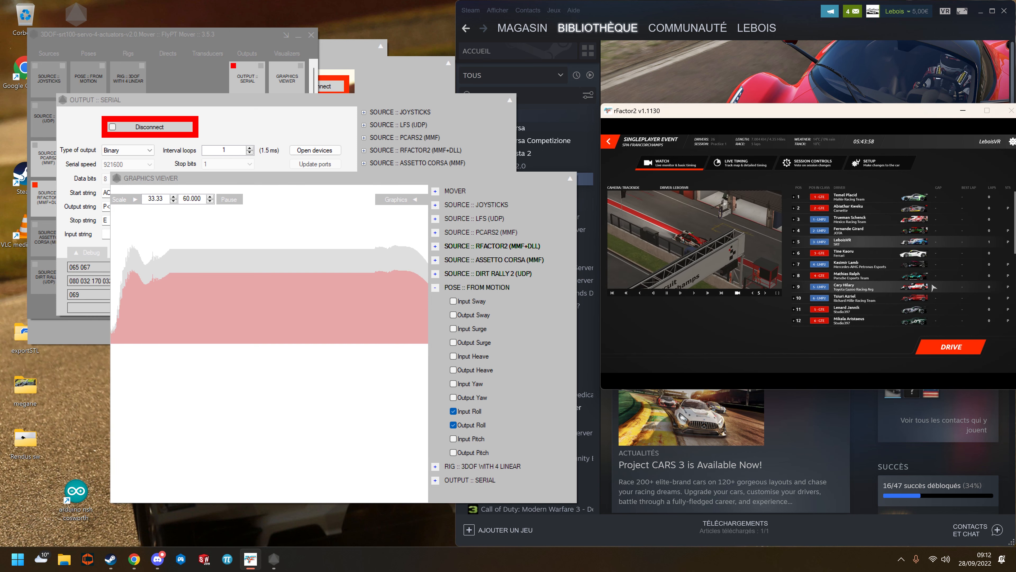
pyautogui.click(941, 348)
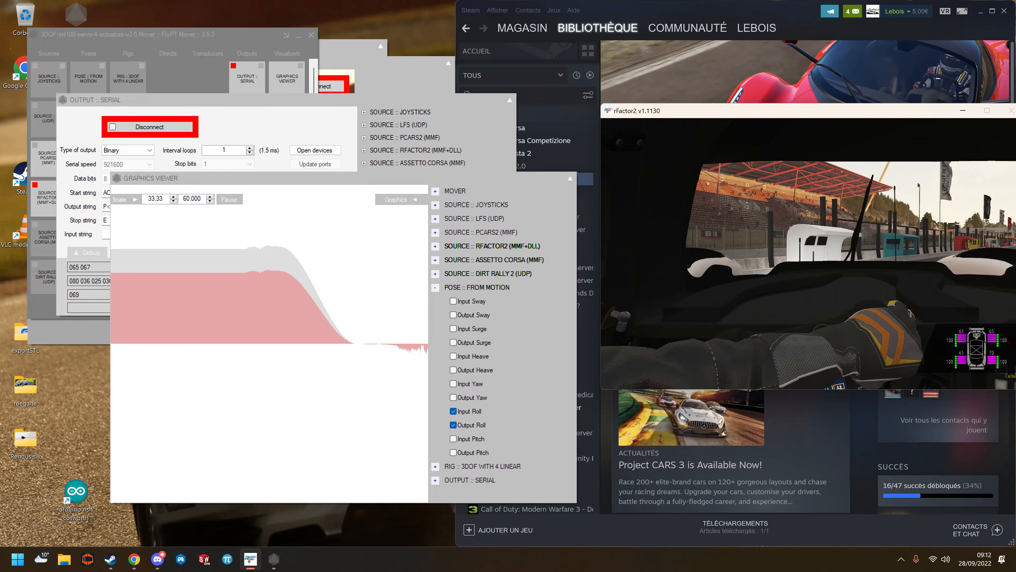
pyautogui.click(401, 77)
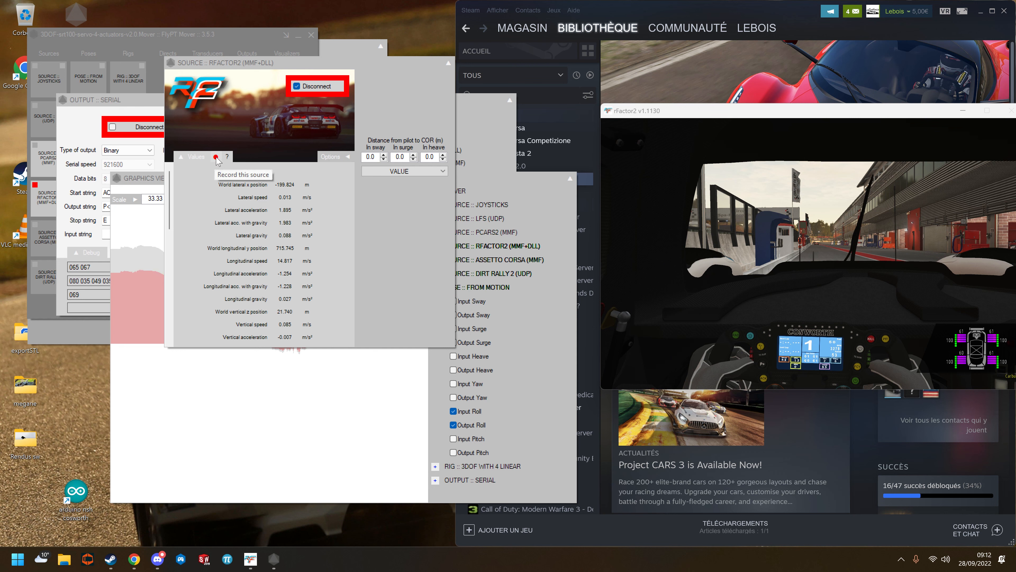
pyautogui.click(720, 152)
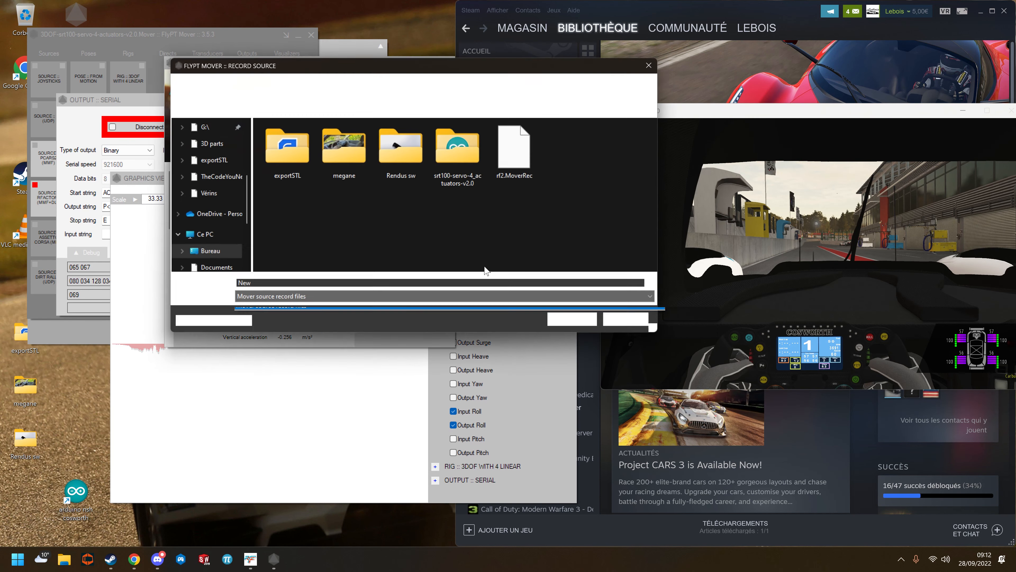
pyautogui.click(216, 253)
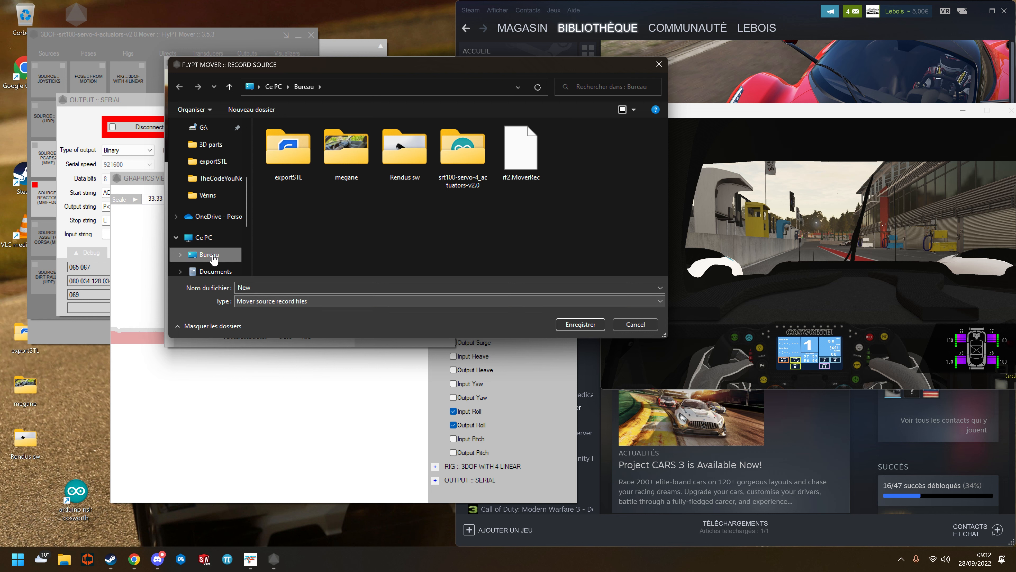
pyautogui.click(580, 325)
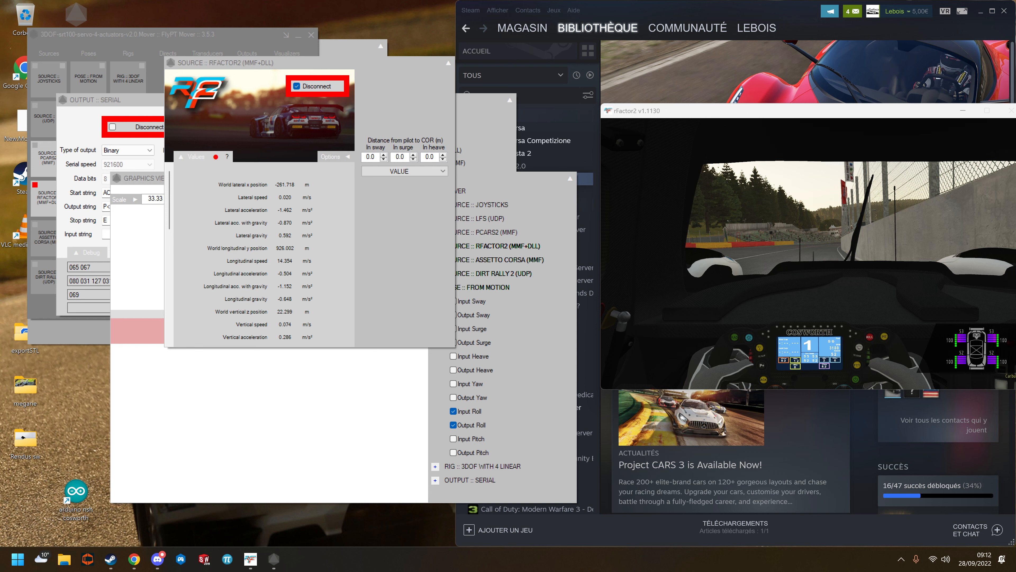
# - Disconnect the rFactor2 source in FlyPT Mover and hide its window
pyautogui.click(235, 422)
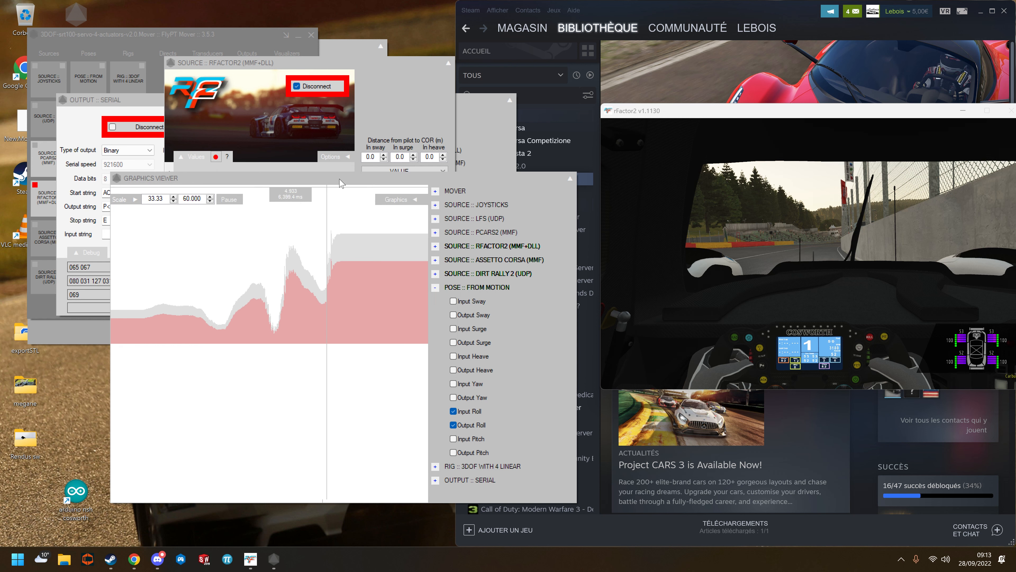
pyautogui.click(320, 90)
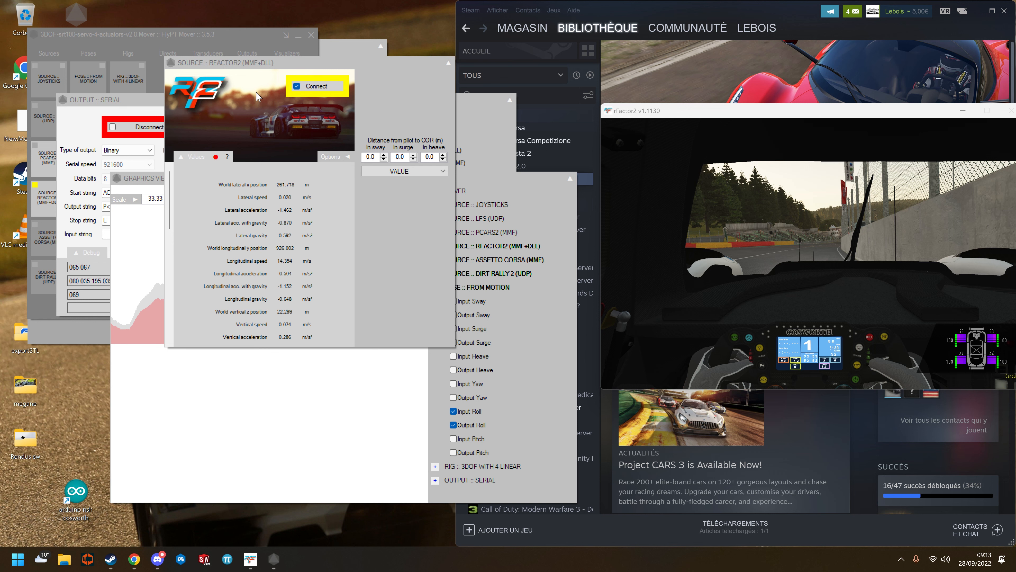
pyautogui.rightClick(452, 64)
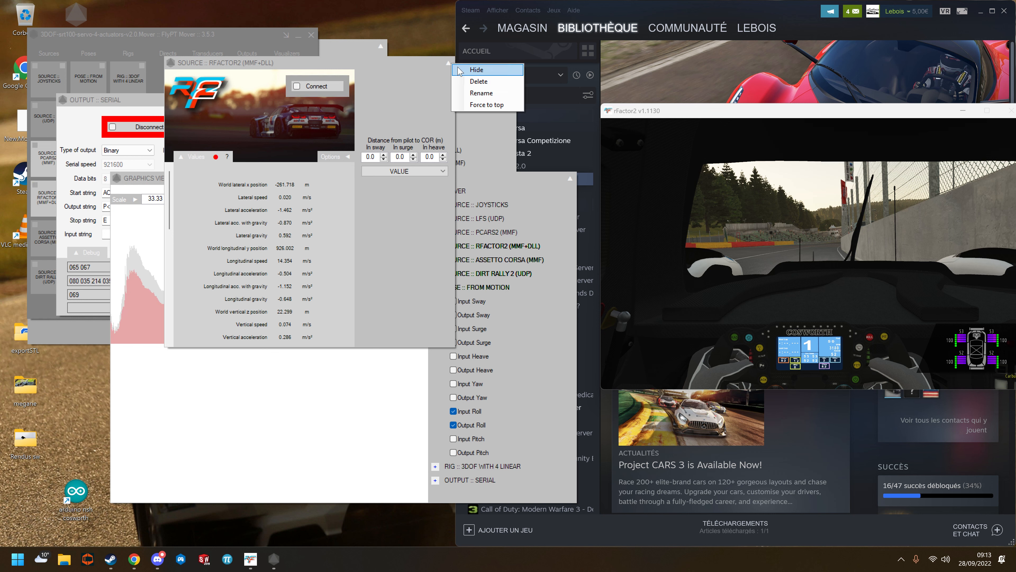
pyautogui.click(460, 70)
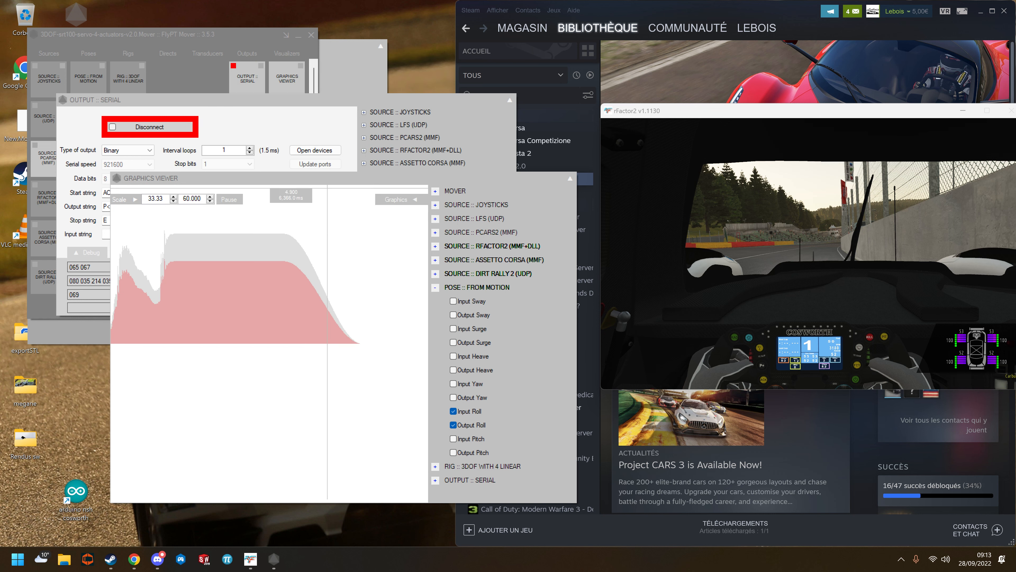
# - Add a Player source, play New.MoverRec in it with Loop enabled, and move the Player window aside
pyautogui.click(199, 89)
pyautogui.rightClick(119, 208)
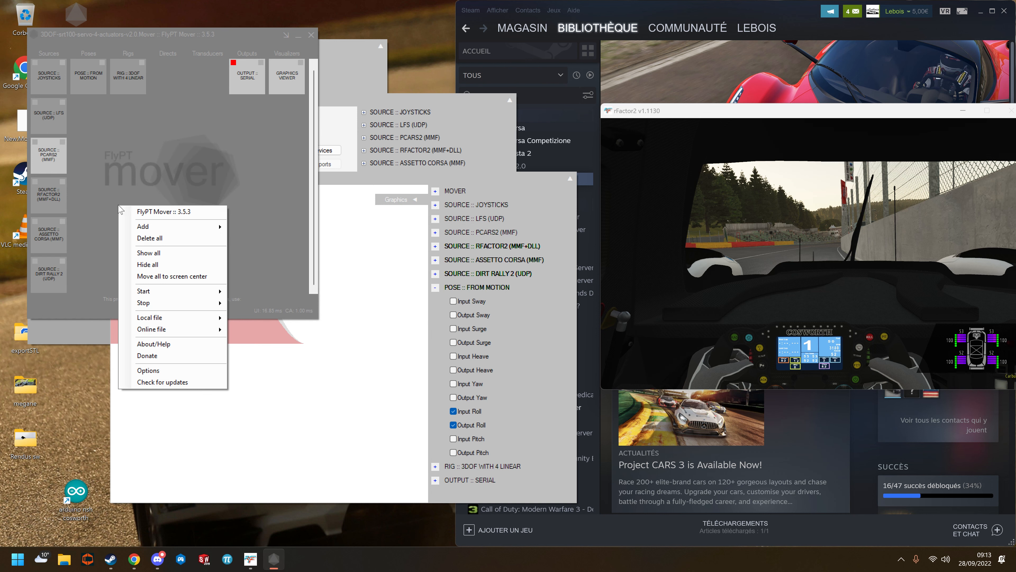
pyautogui.moveTo(148, 227)
pyautogui.moveTo(257, 227)
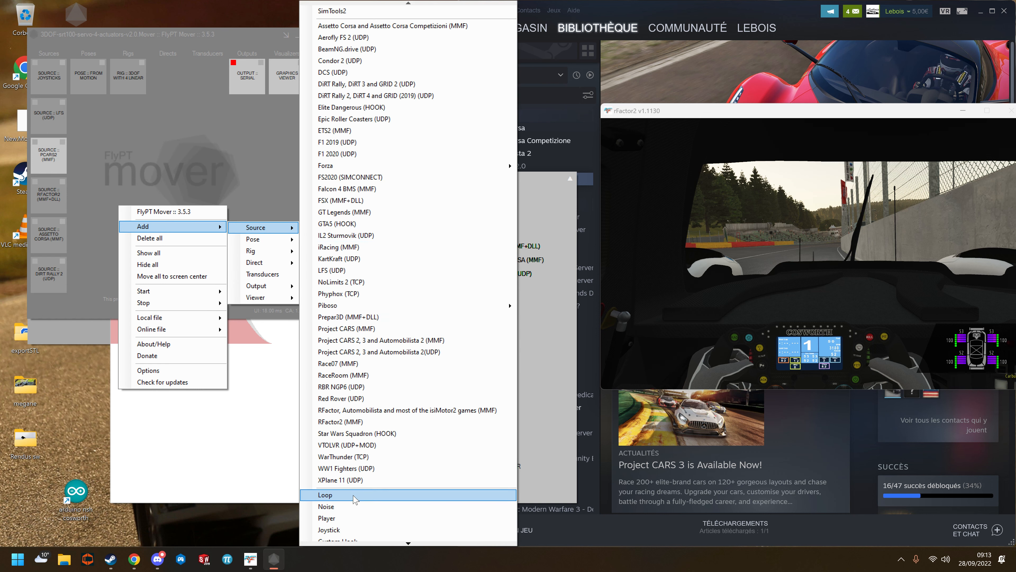
pyautogui.click(330, 518)
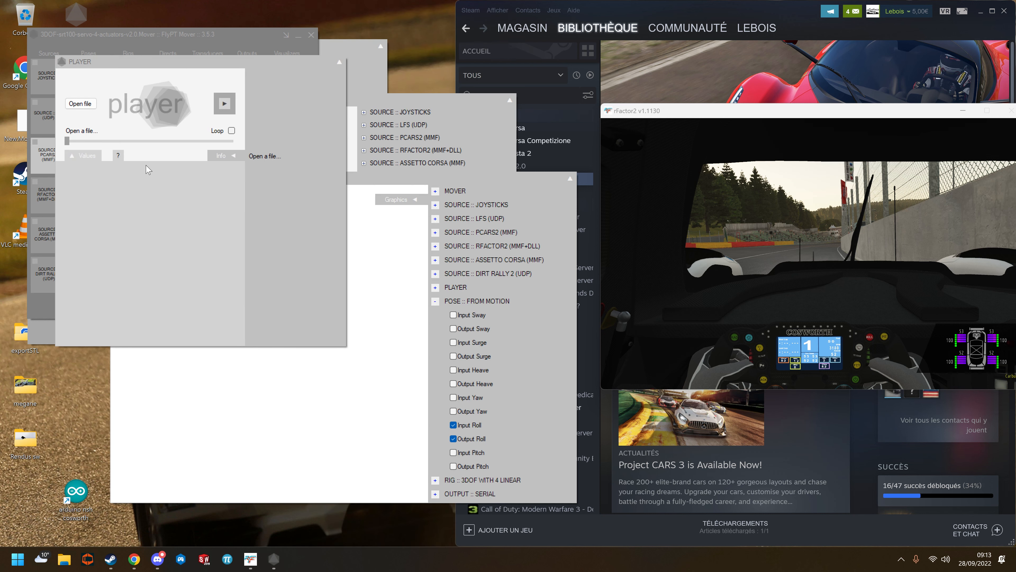
pyautogui.click(80, 104)
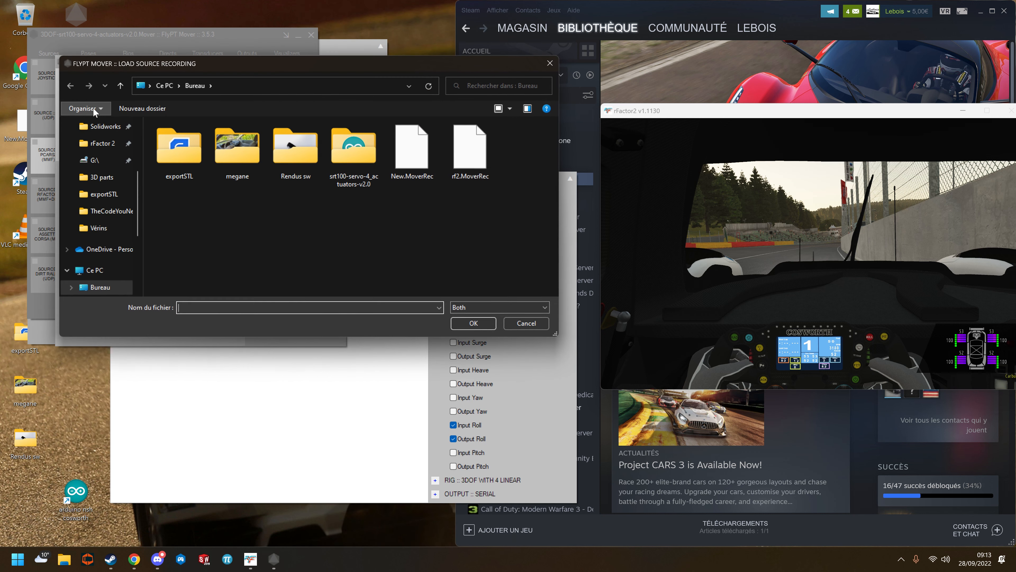
pyautogui.doubleClick(414, 175)
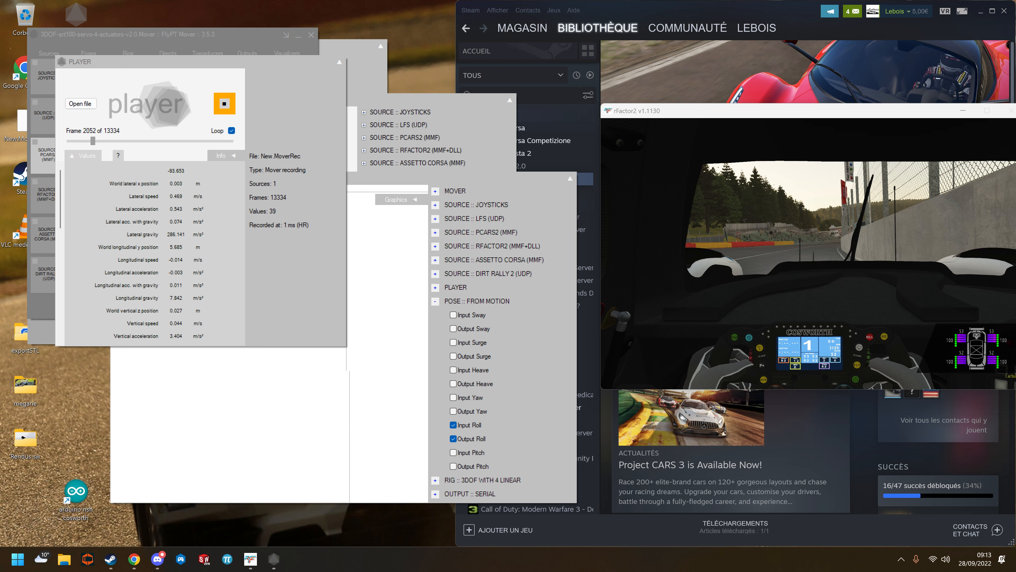
pyautogui.moveTo(297, 64); pyautogui.dragTo(510, 107)
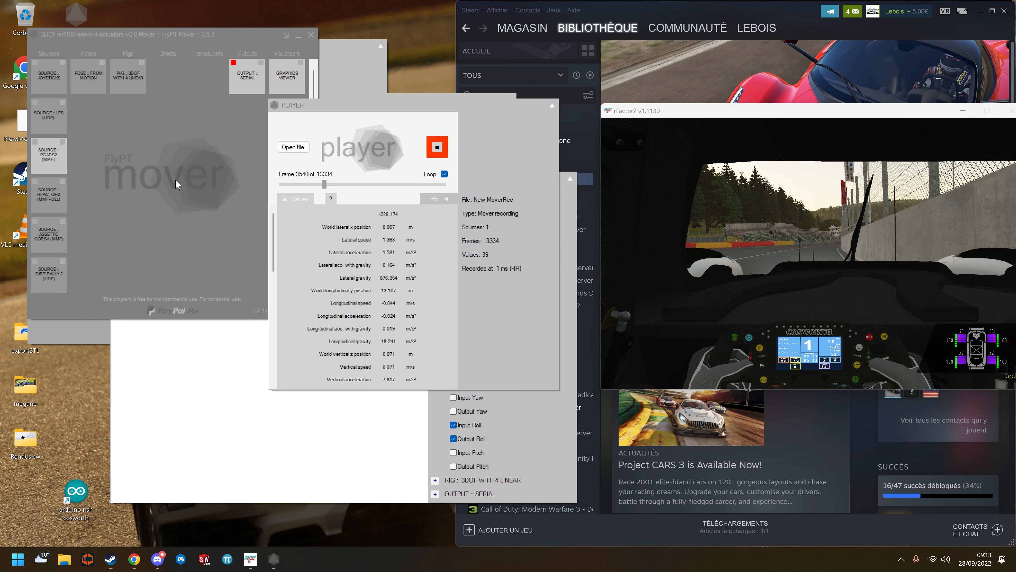
# - Check in Pose from motion that Player is enabled as a source, and hide the window again
pyautogui.click(97, 94)
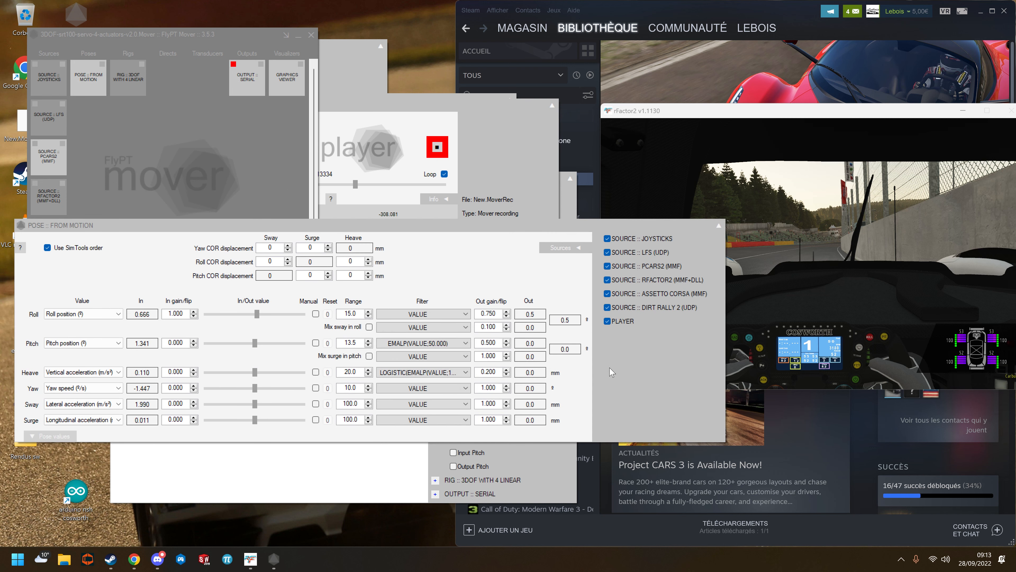
pyautogui.click(718, 228)
pyautogui.click(745, 235)
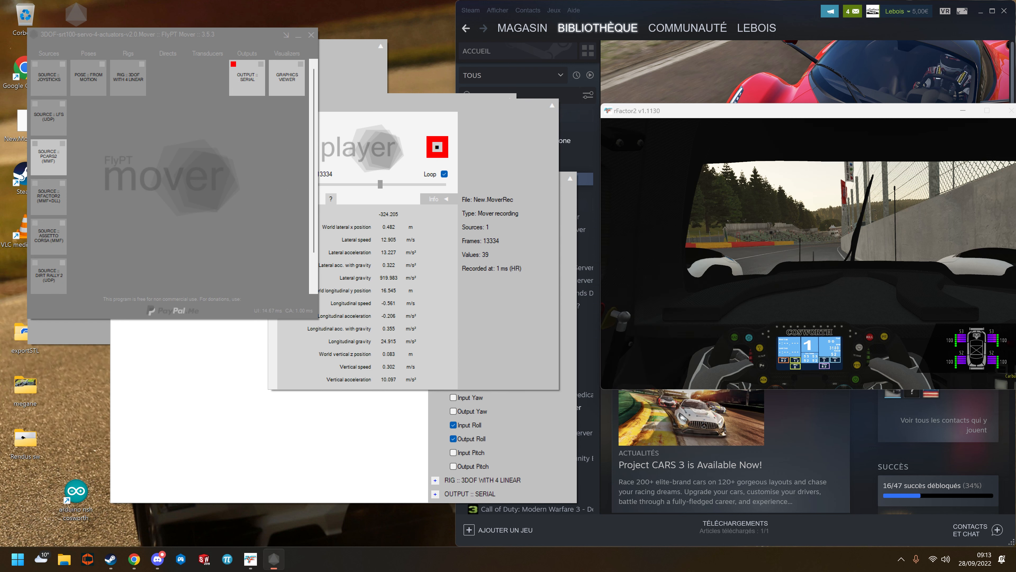
# - Move the Graphics Viewer beside the Mover windows and reopen Pose from motion with its sources list collapsed
pyautogui.click(329, 441)
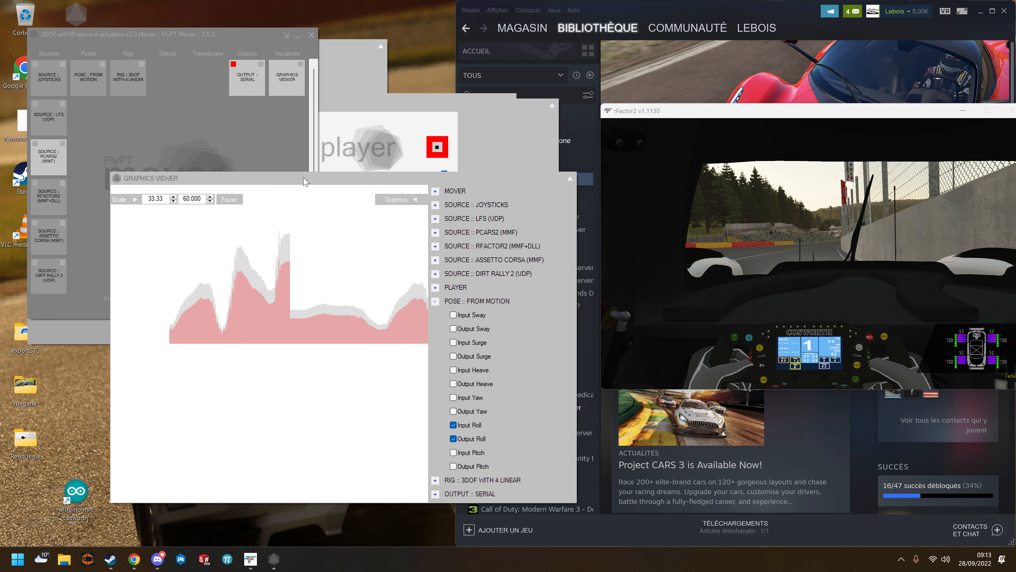
pyautogui.moveTo(304, 182); pyautogui.dragTo(700, 93)
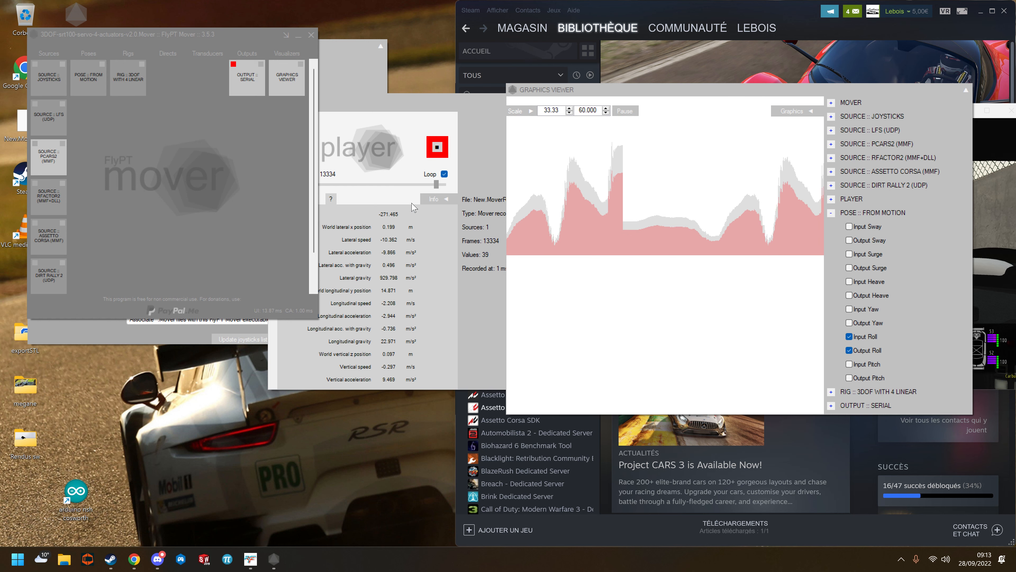
pyautogui.click(361, 80)
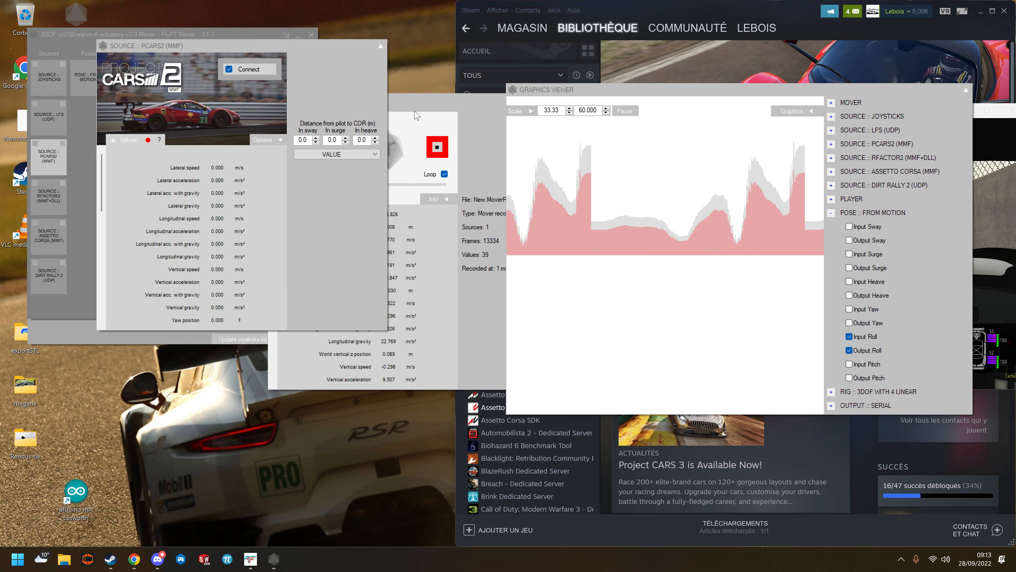
pyautogui.click(78, 157)
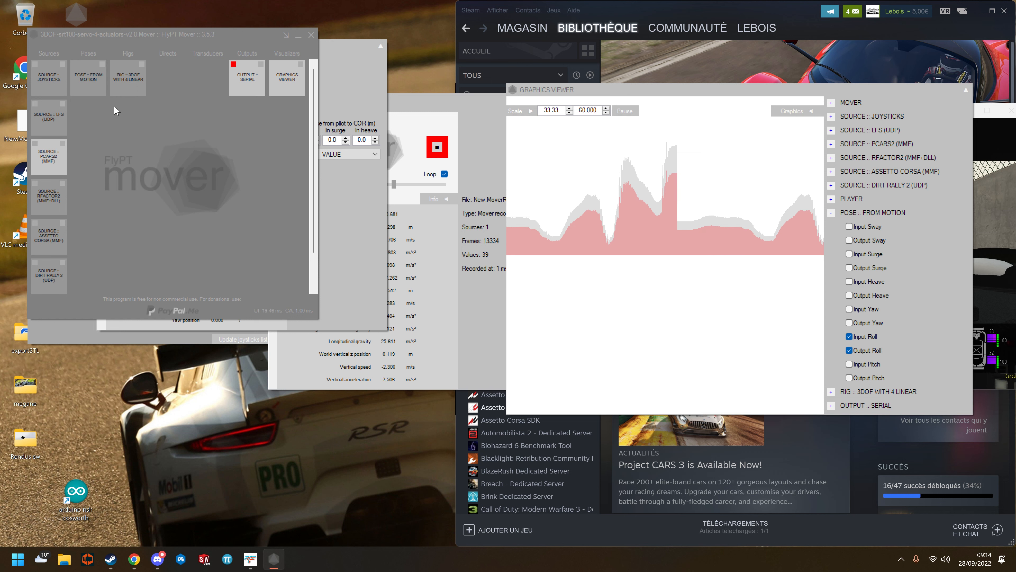
pyautogui.click(89, 77)
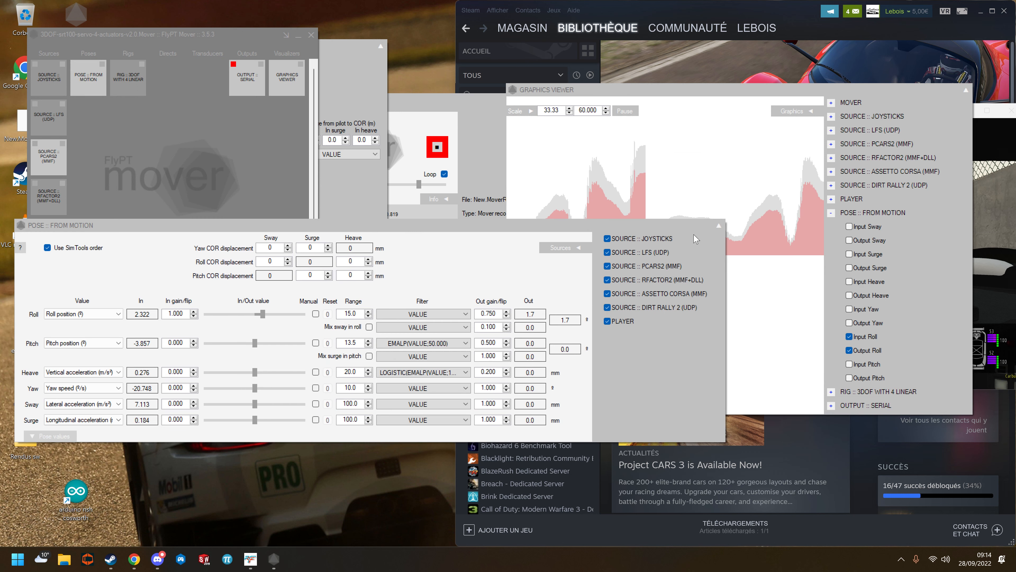
pyautogui.click(580, 248)
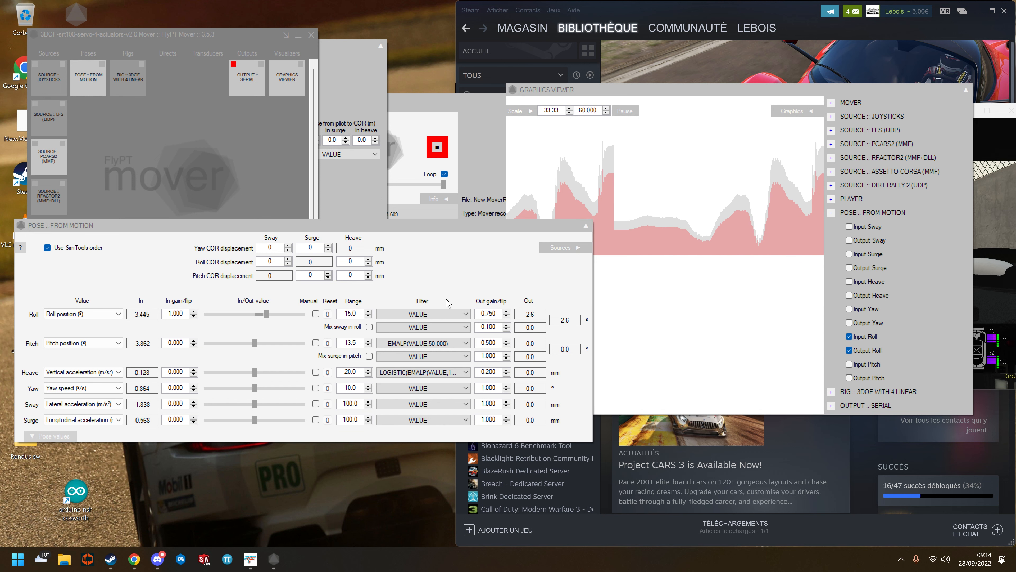
# - Apply an EMALP filter to the roll position with a smoothing strength of 500
pyautogui.click(420, 314)
pyautogui.click(416, 331)
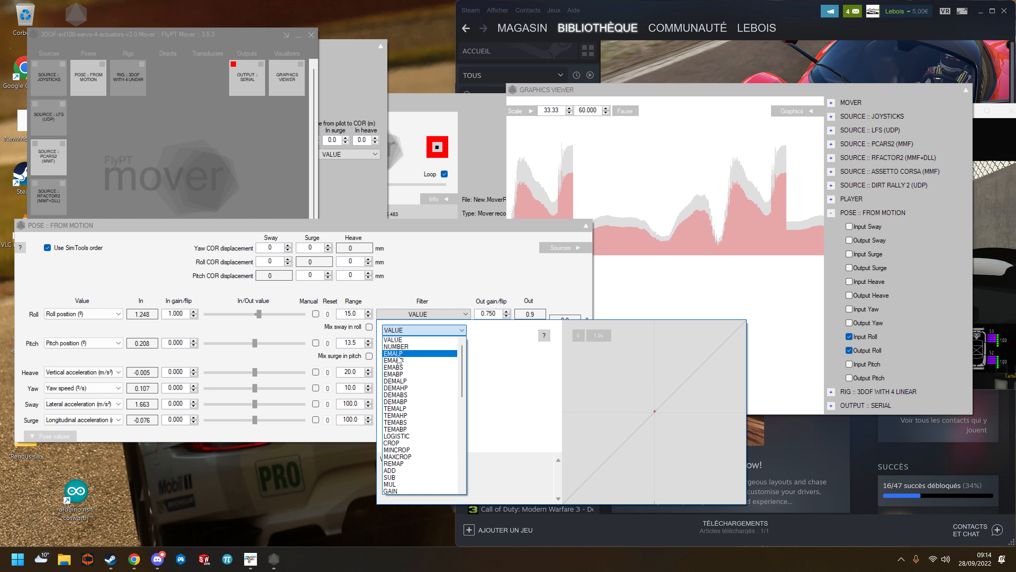
pyautogui.click(398, 354)
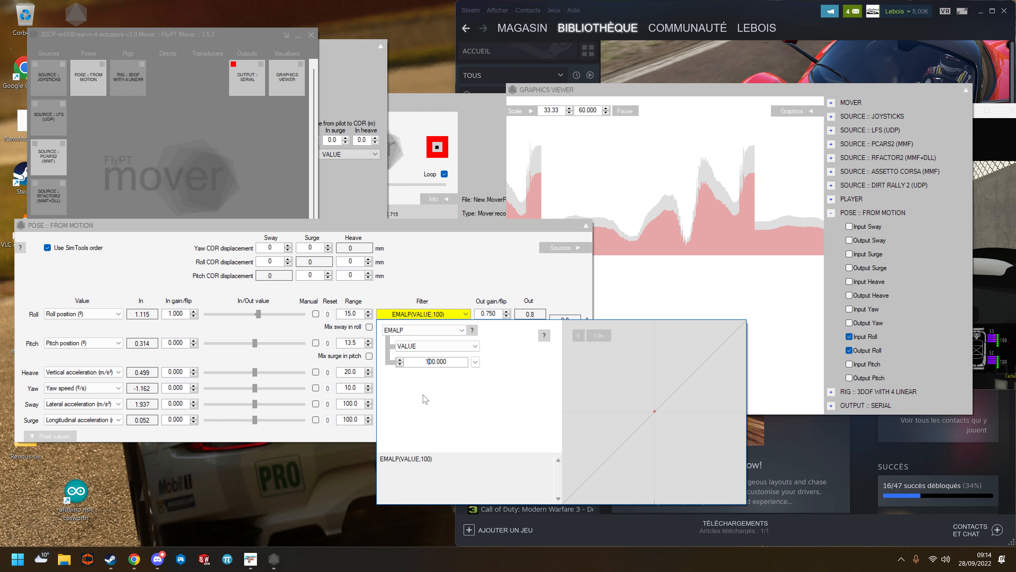
pyautogui.doubleClick(430, 362)
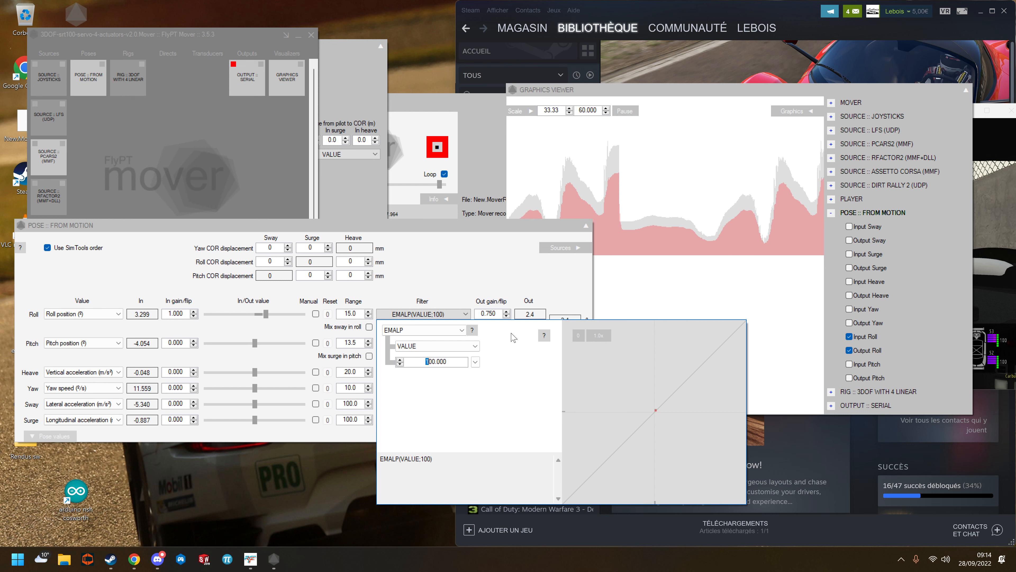
pyautogui.press('Return')
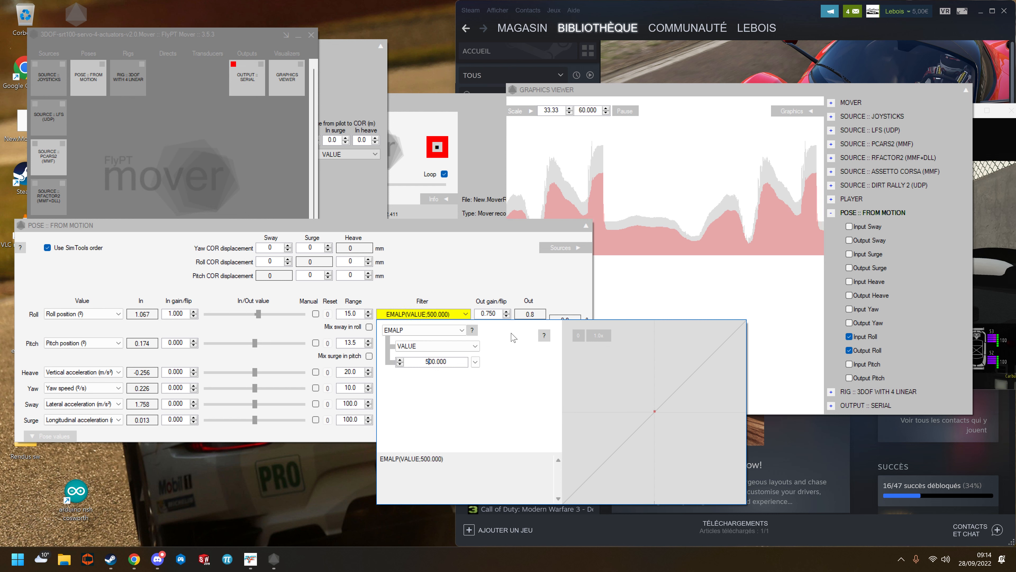
pyautogui.click(452, 290)
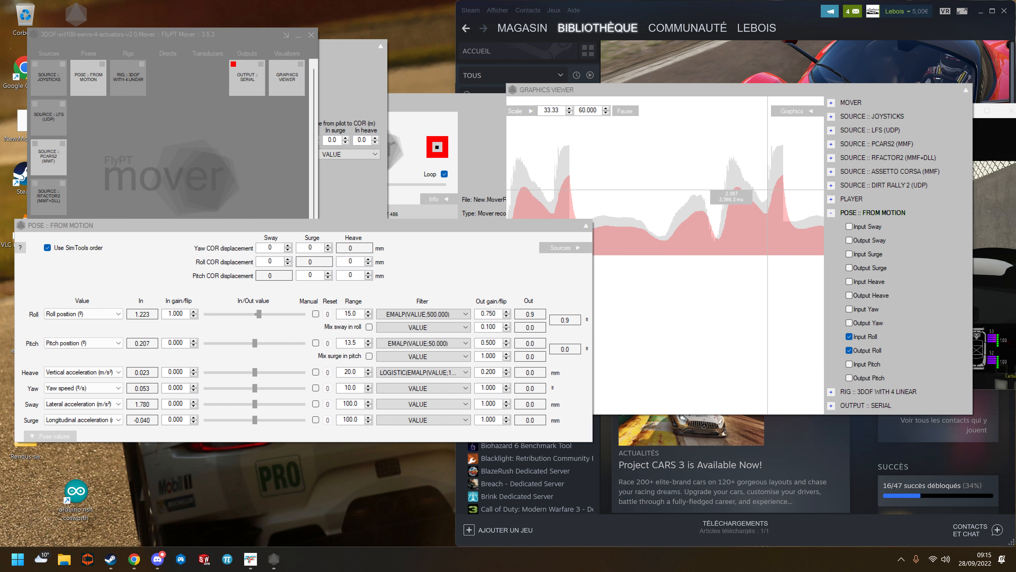
# - Reduce the roll EMALP filter's smoothing strength to 20, and raise it to 30
pyautogui.click(427, 315)
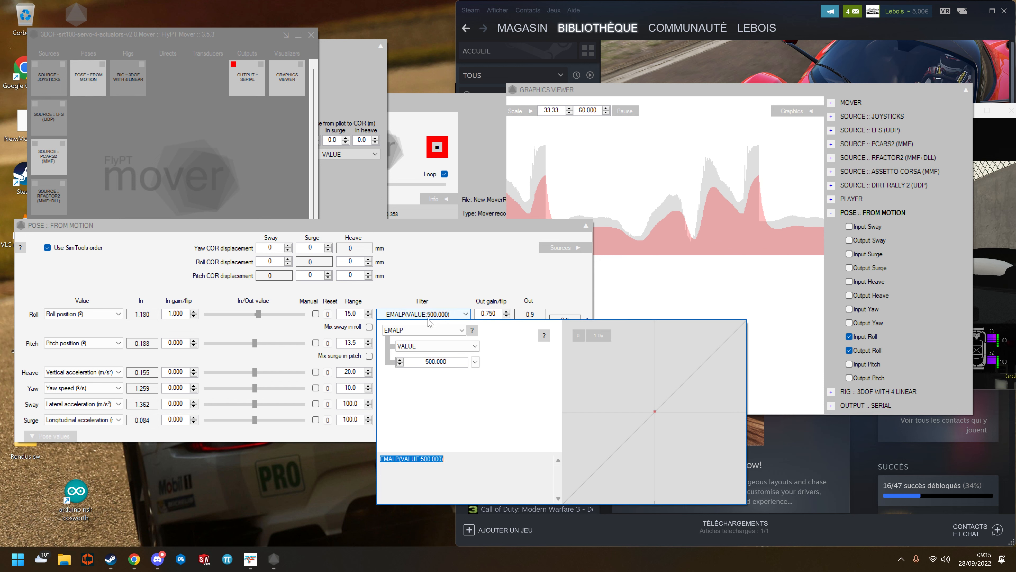
pyautogui.click(427, 361)
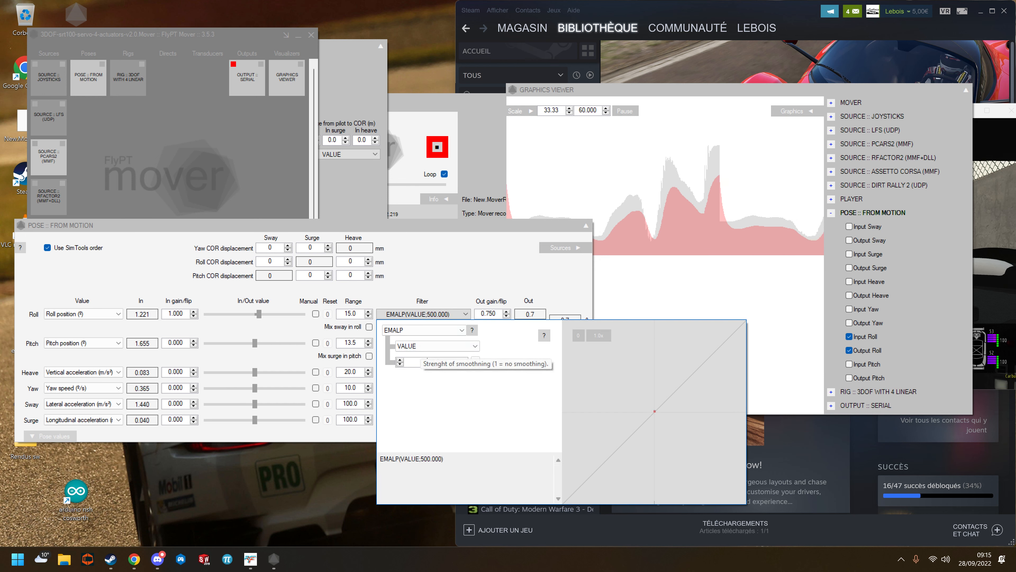
pyautogui.click(457, 261)
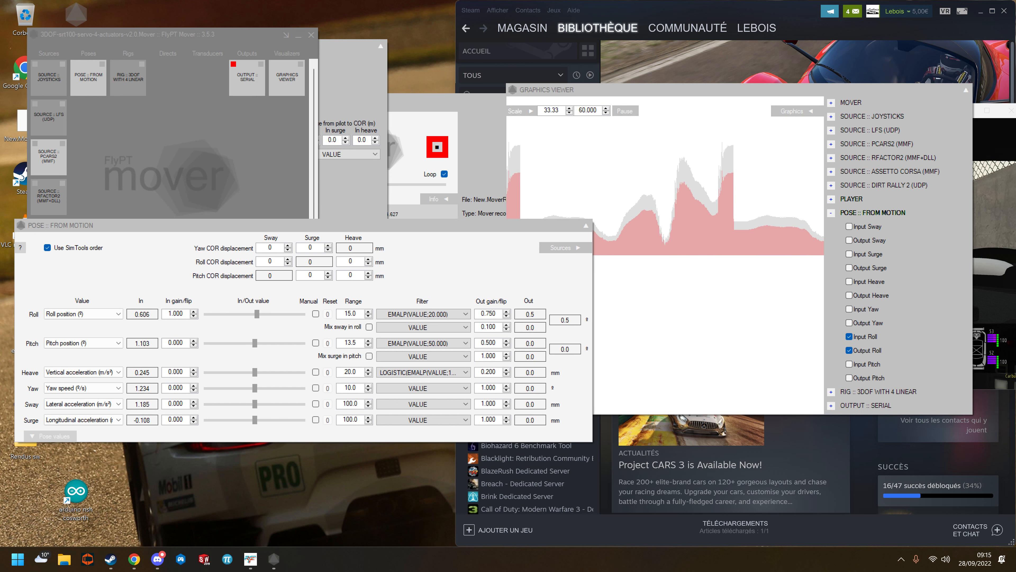
pyautogui.click(424, 319)
pyautogui.click(428, 361)
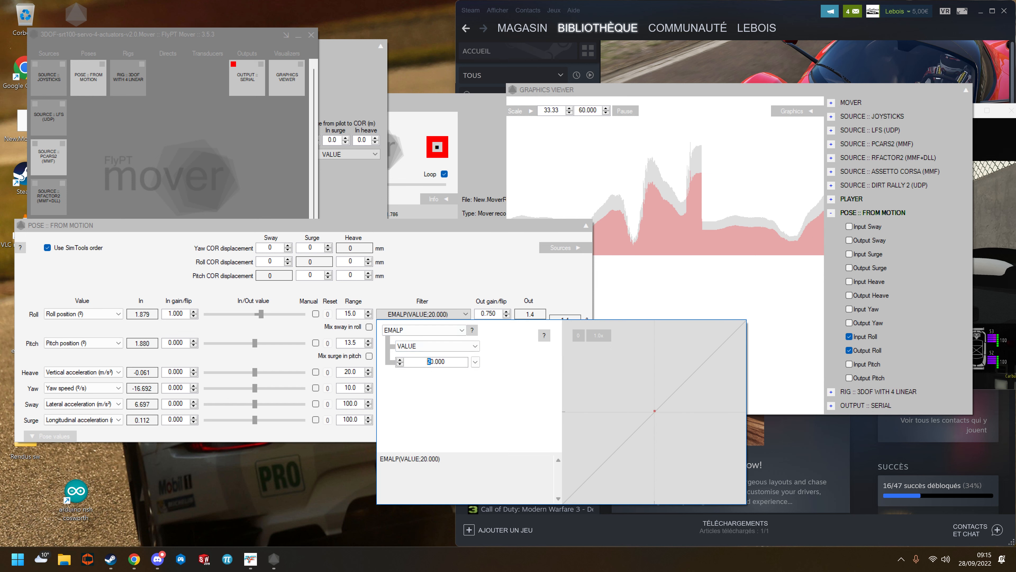
pyautogui.click(509, 249)
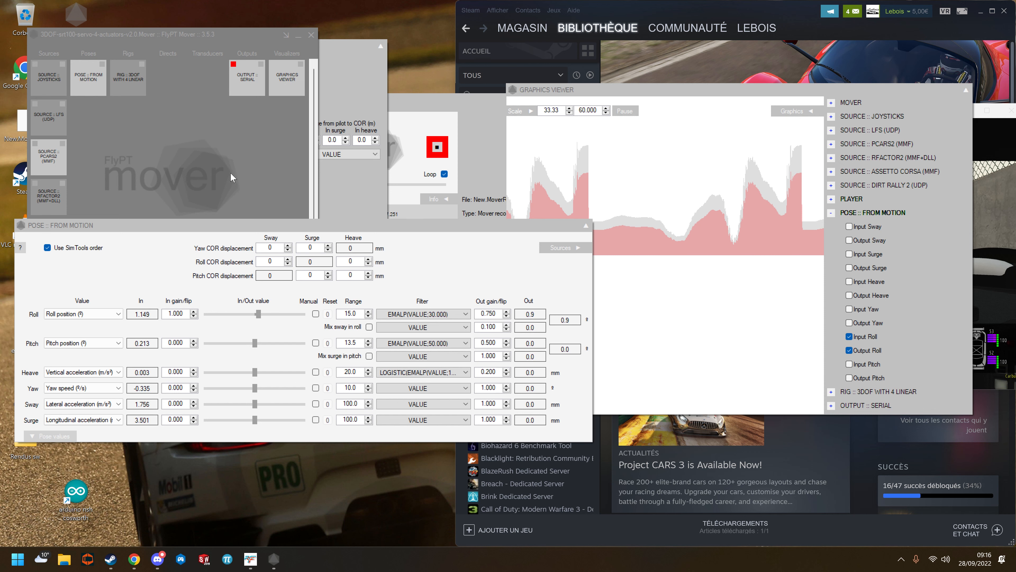
# - Open Mover's options, move their window clear of the pose settings, and set the calculation rate to 2.0 ms
pyautogui.click(191, 159)
pyautogui.rightClick(191, 159)
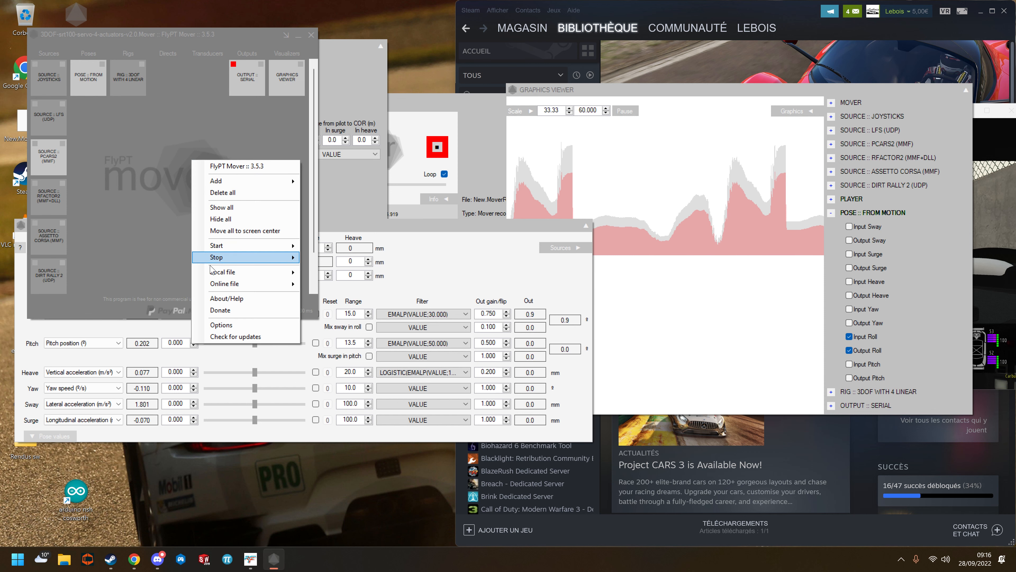
pyautogui.click(234, 326)
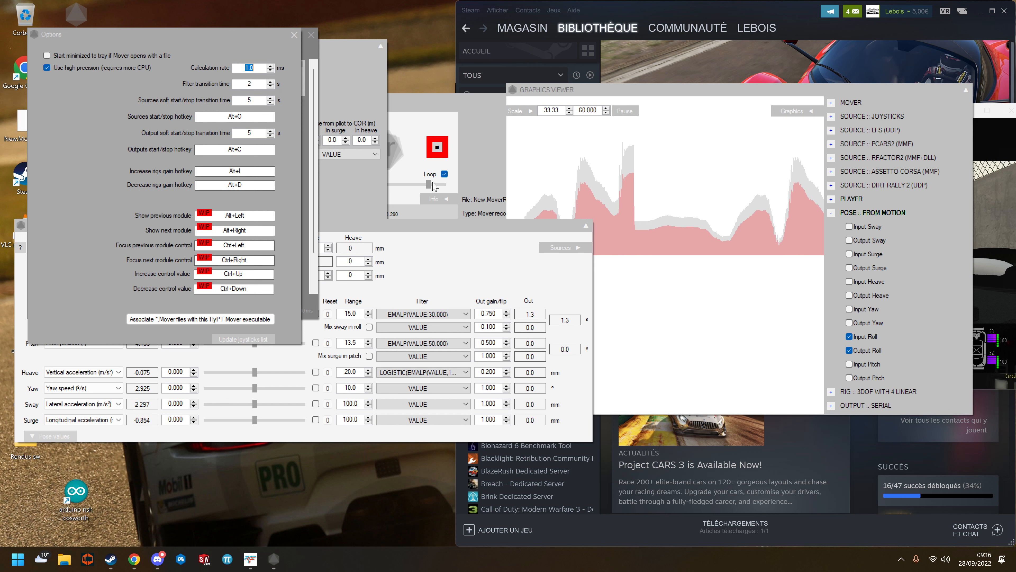
pyautogui.moveTo(242, 35); pyautogui.dragTo(719, 78)
pyautogui.moveTo(729, 110)
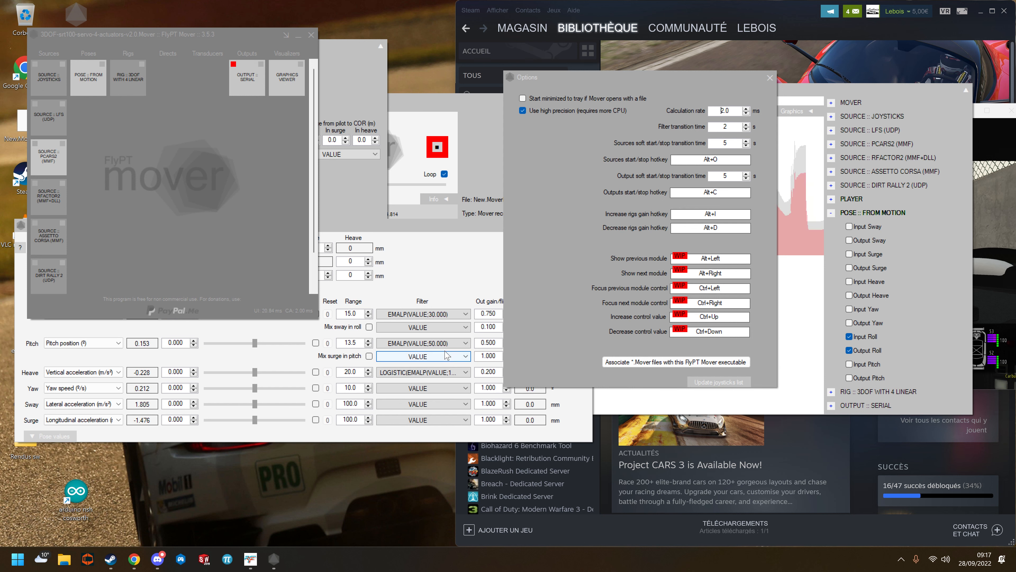
# - Set the roll EMALP filter's smoothing strength to 15
pyautogui.click(436, 316)
pyautogui.click(429, 362)
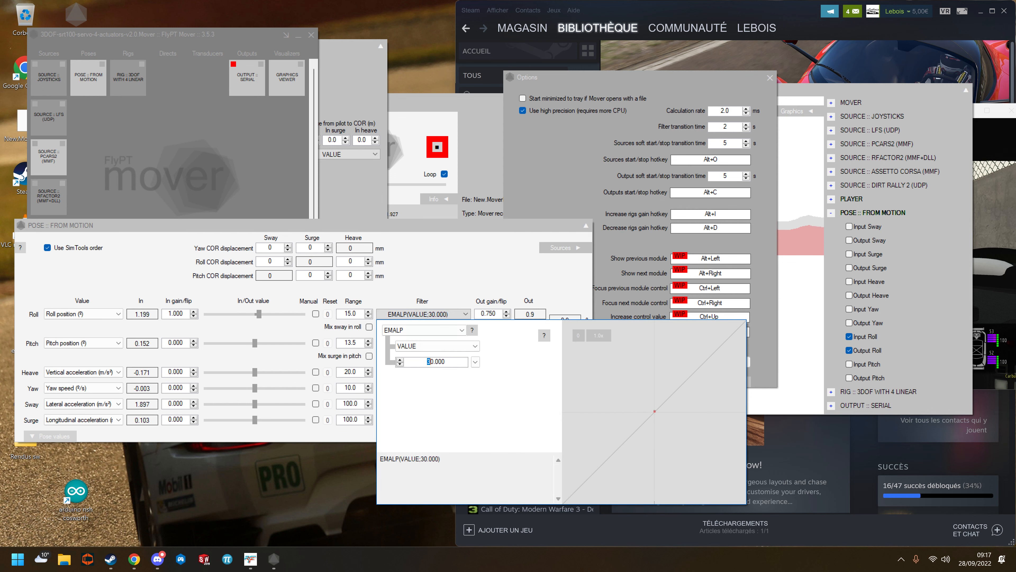
pyautogui.click(506, 270)
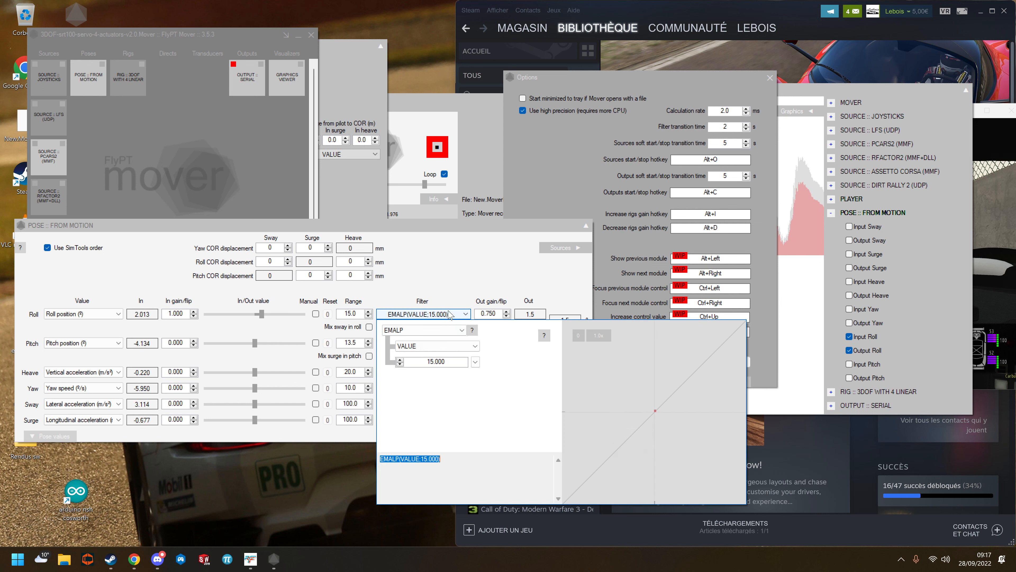
# - Switch to Chrome, read the EMALP filter's description, example graphs and parameters on flyptmover.com, and minimize the browser
pyautogui.click(140, 559)
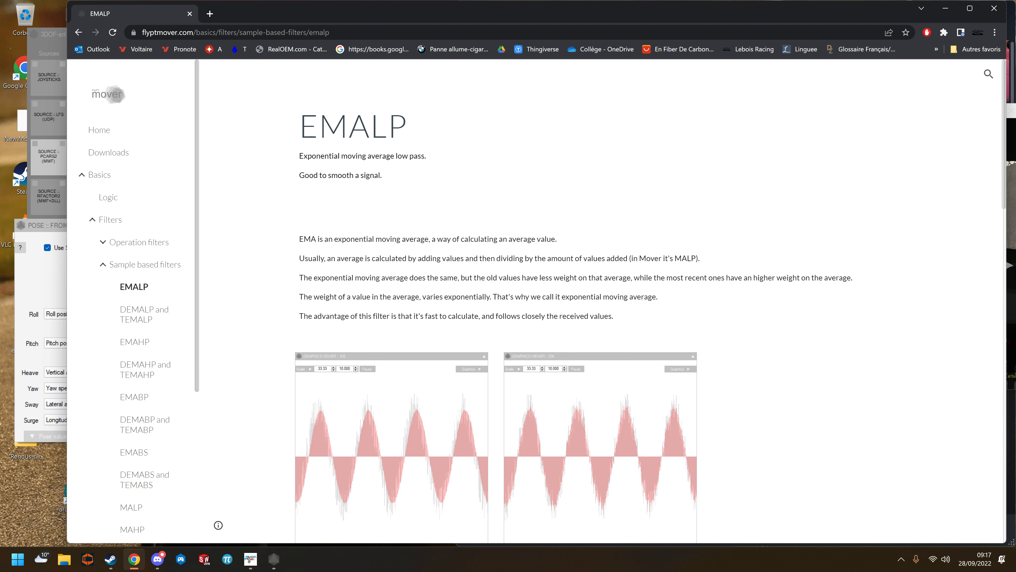
pyautogui.moveTo(332, 175); pyautogui.dragTo(370, 175)
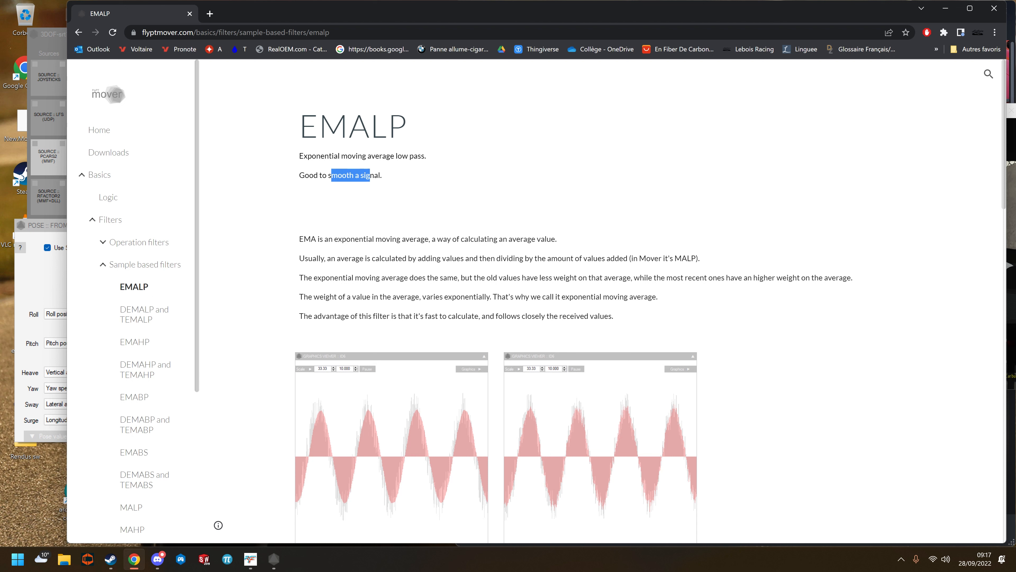
pyautogui.click(301, 292)
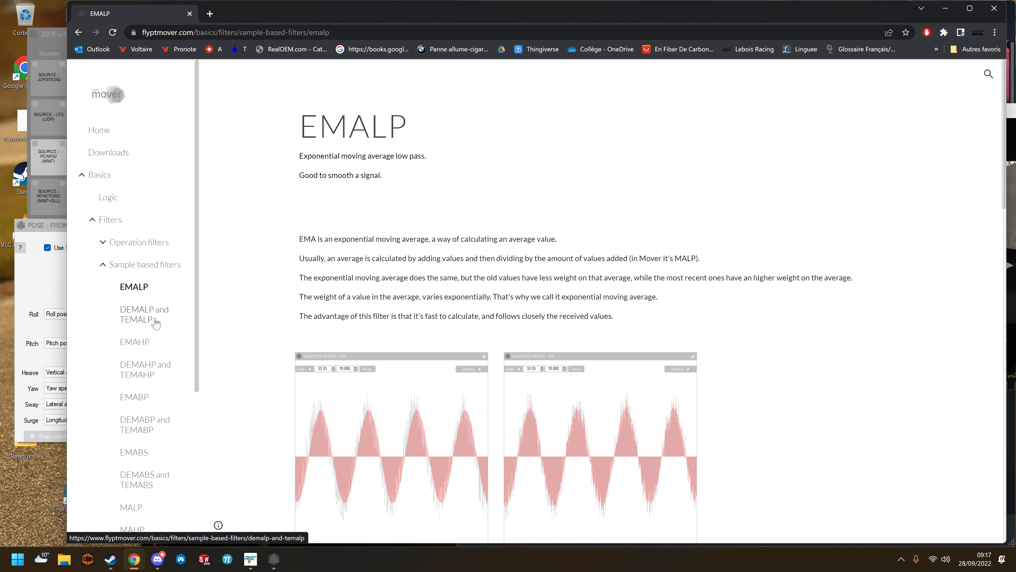
pyautogui.scroll(-3, 517, 398)
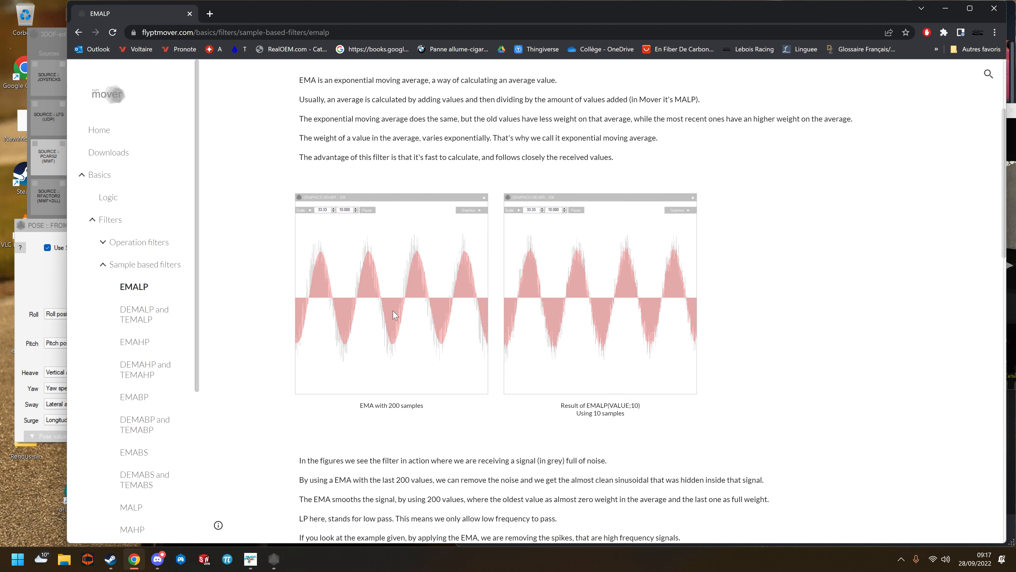
pyautogui.scroll(-14, 419, 369)
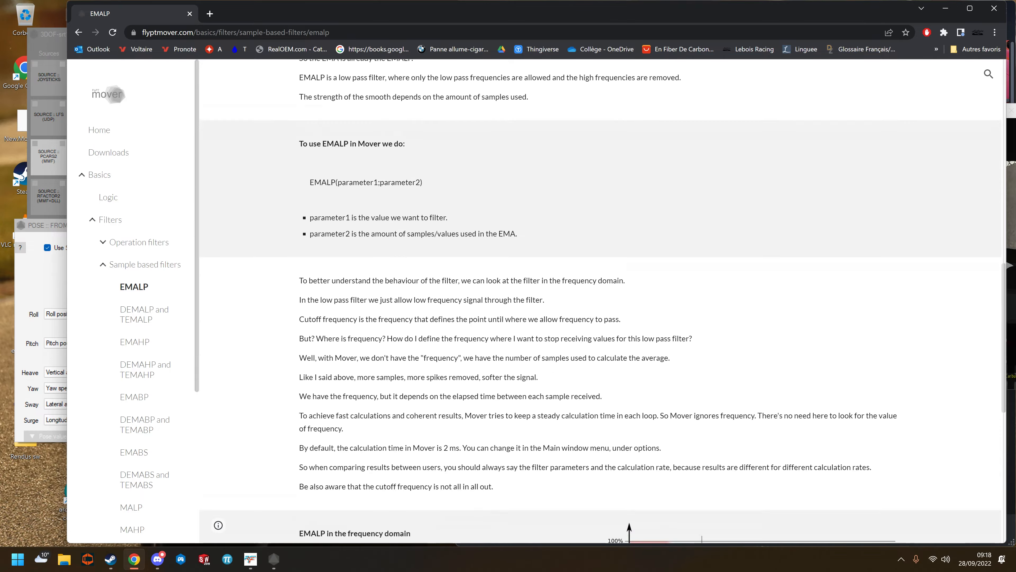
pyautogui.scroll(17, 418, 368)
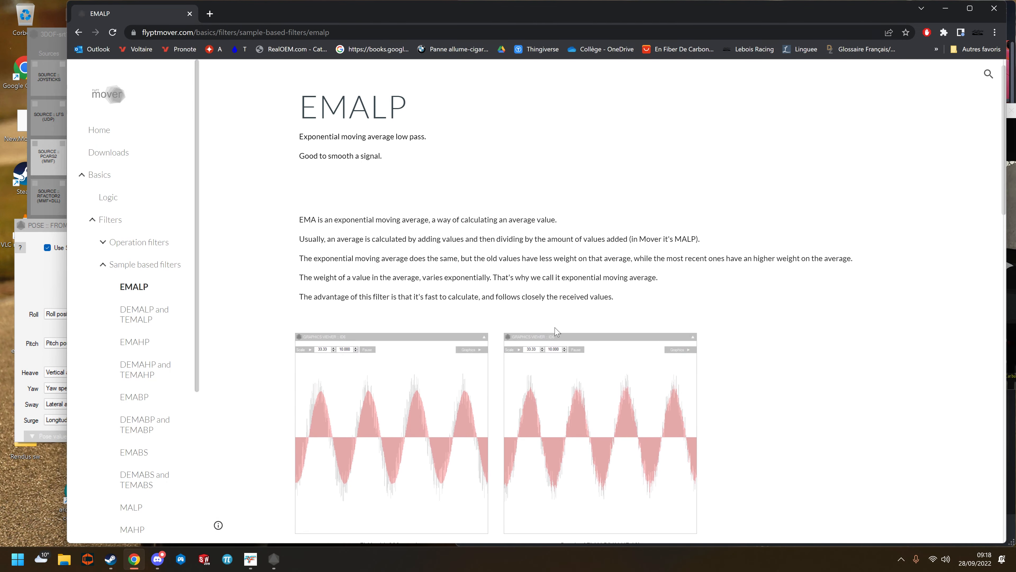
pyautogui.click(945, 8)
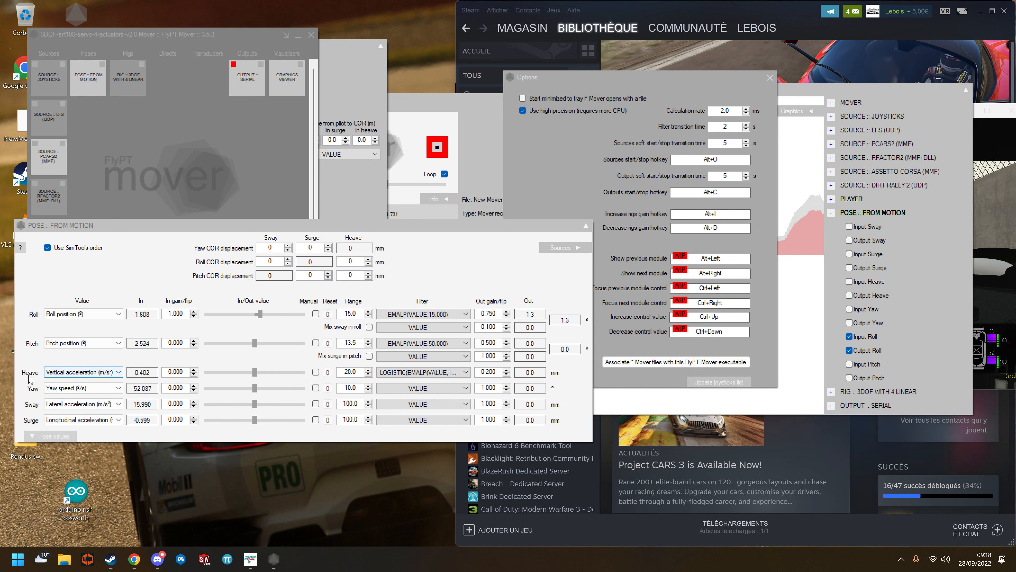
# - Inspect the heave filter's LOGISTIC and EMALP parameters, close them, and bring the Graphics Viewer to the front
pyautogui.click(392, 373)
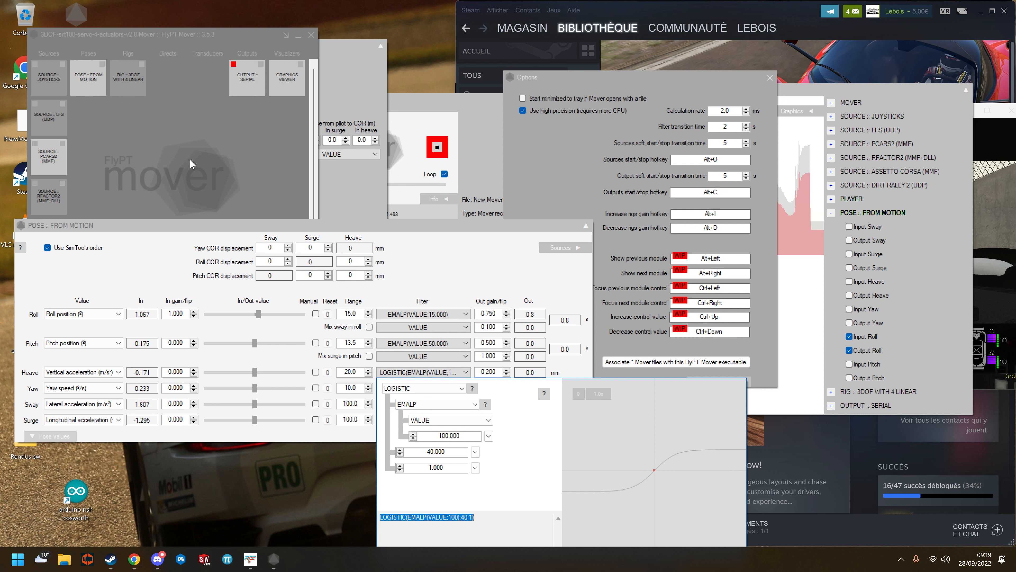
pyautogui.click(207, 184)
pyautogui.click(804, 241)
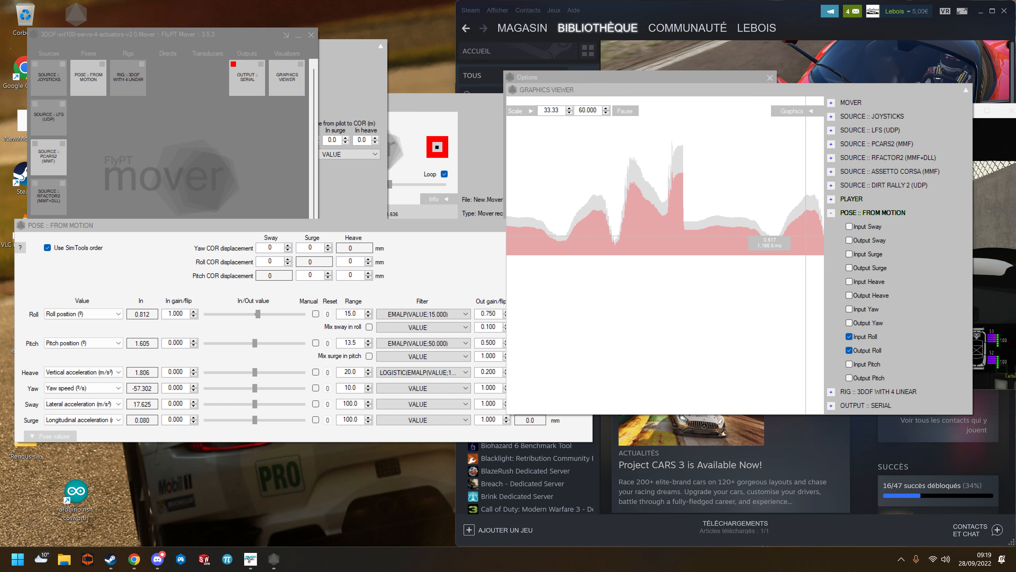